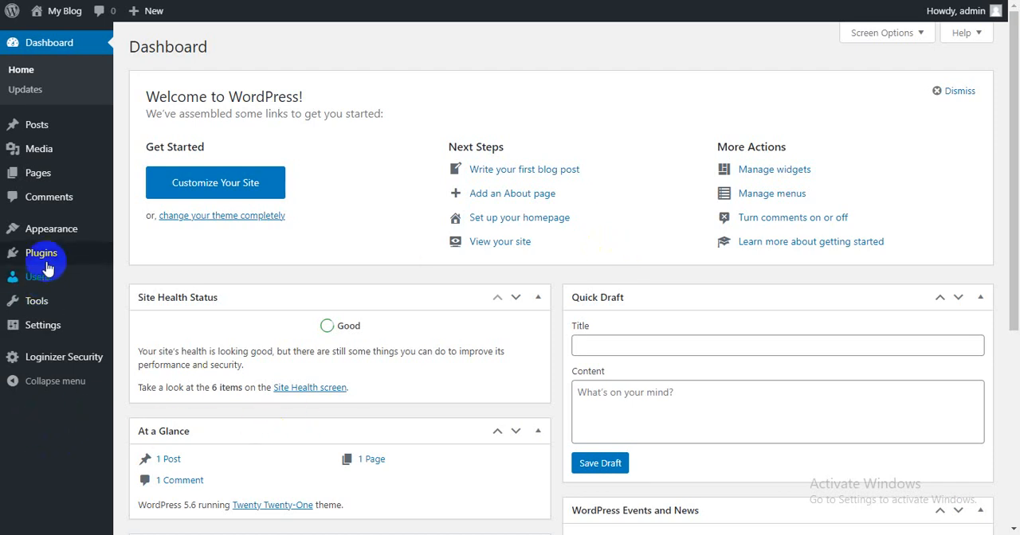
- Open the page for adding new plugins and search the plugin directory for "woocommerce"
mouse_move(47, 268)
left_click(141, 274)
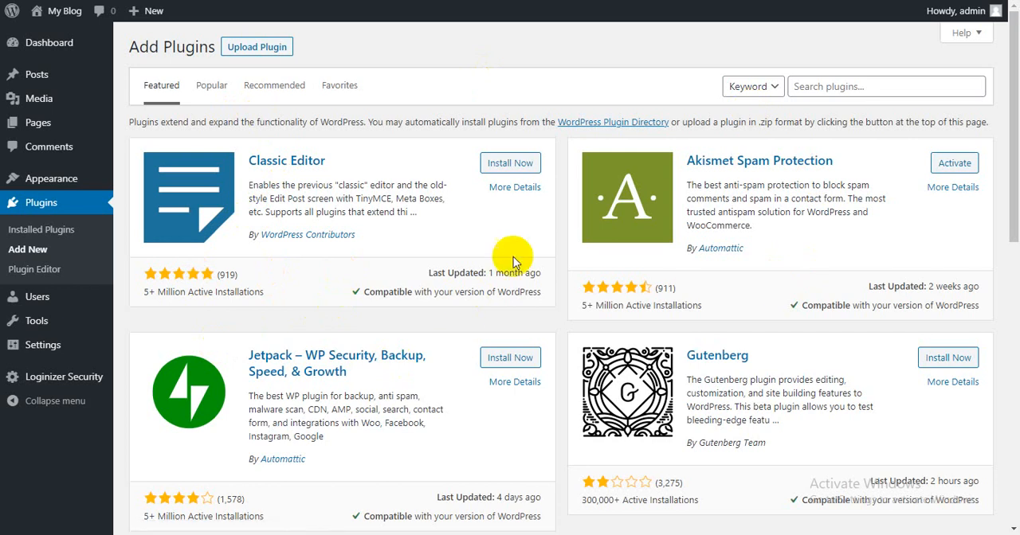
left_click(821, 88)
type("woo")
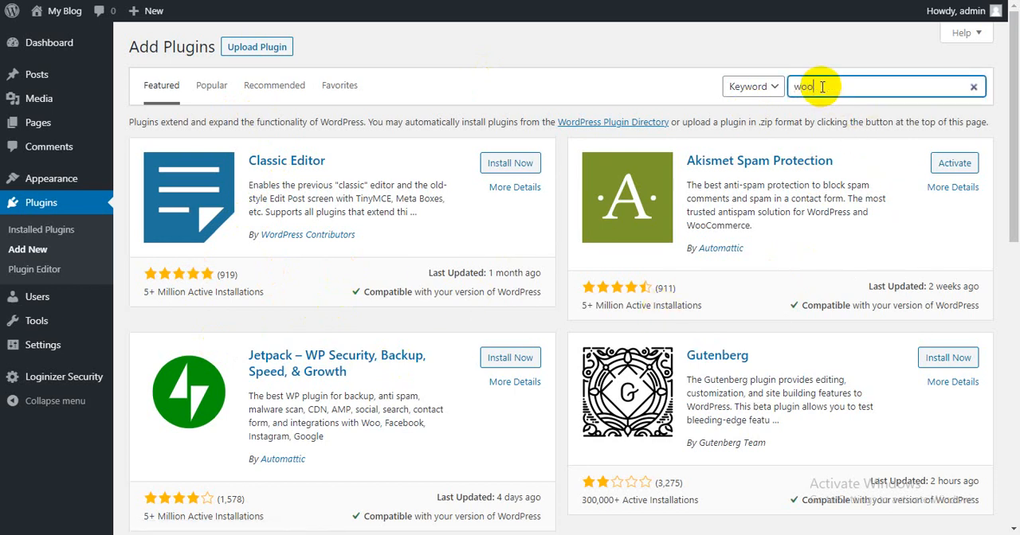
type("commerce")
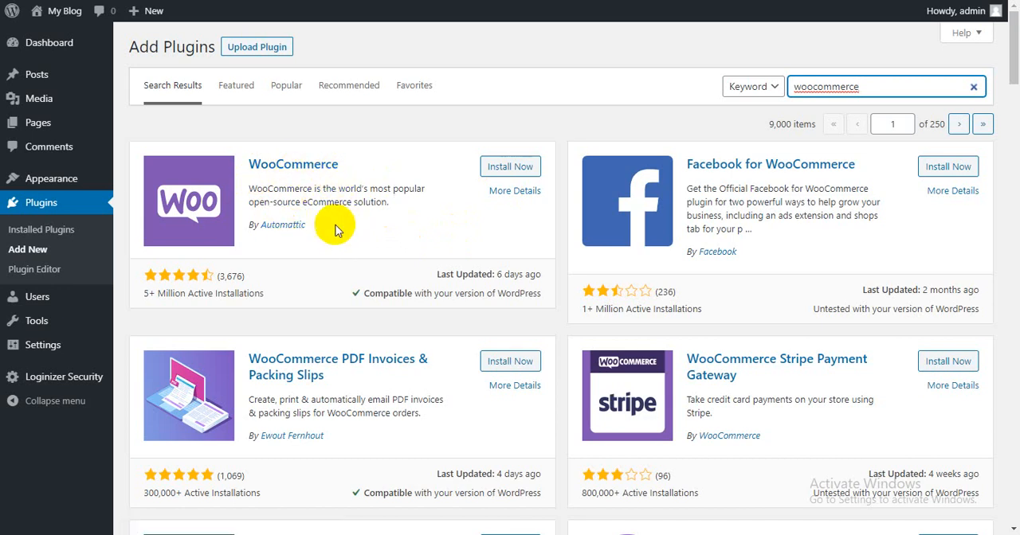
- Install the WooCommerce plugin by Automattic and activate it
left_click(494, 179)
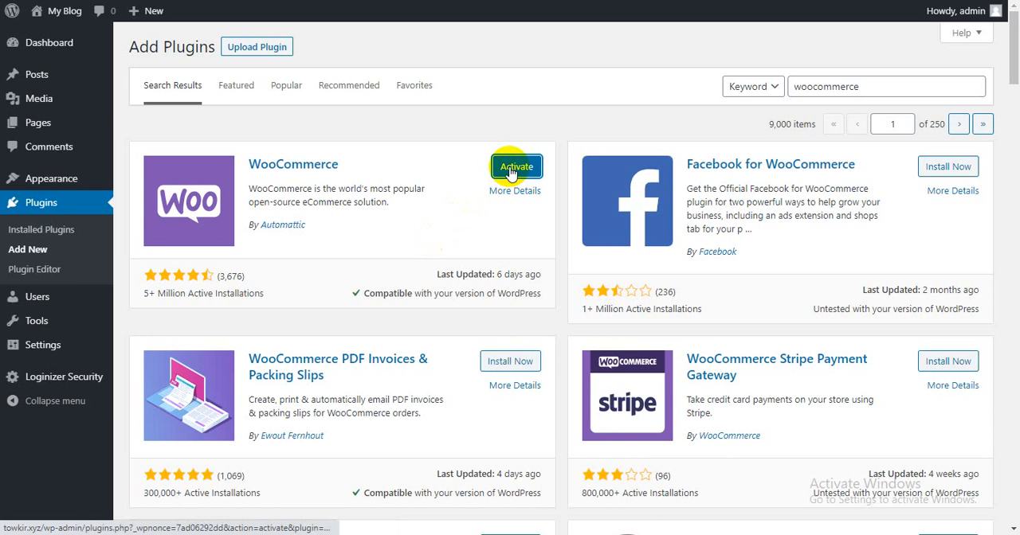
left_click(511, 170)
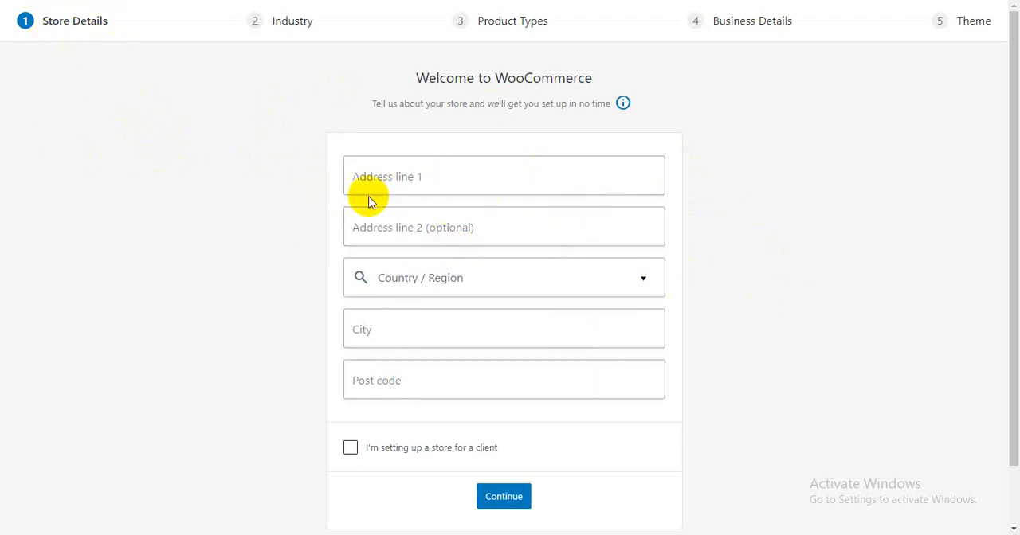
- Enter the store's street address in address line 1 of the store details, leaving the optional second address line empty
left_click(414, 178)
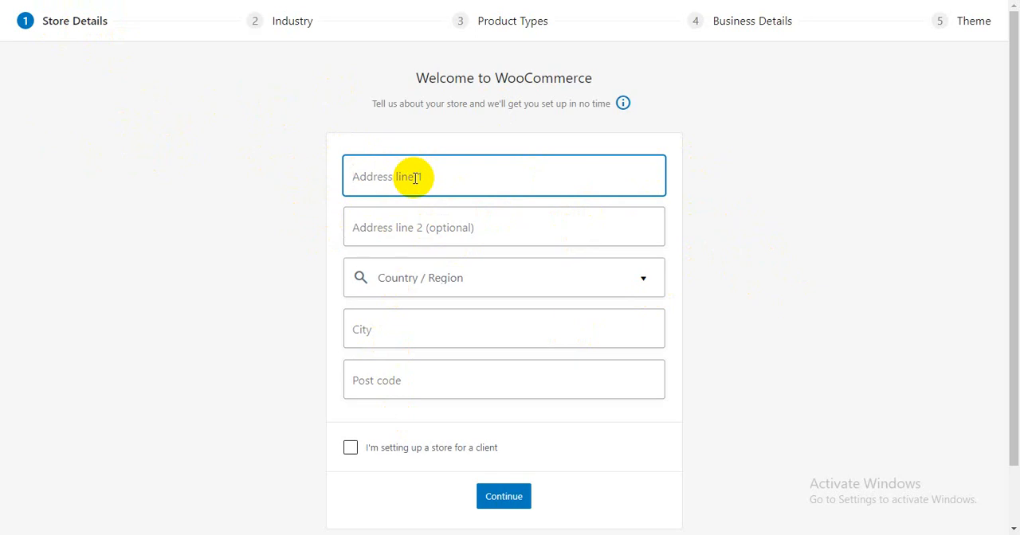
type("Mirpur")
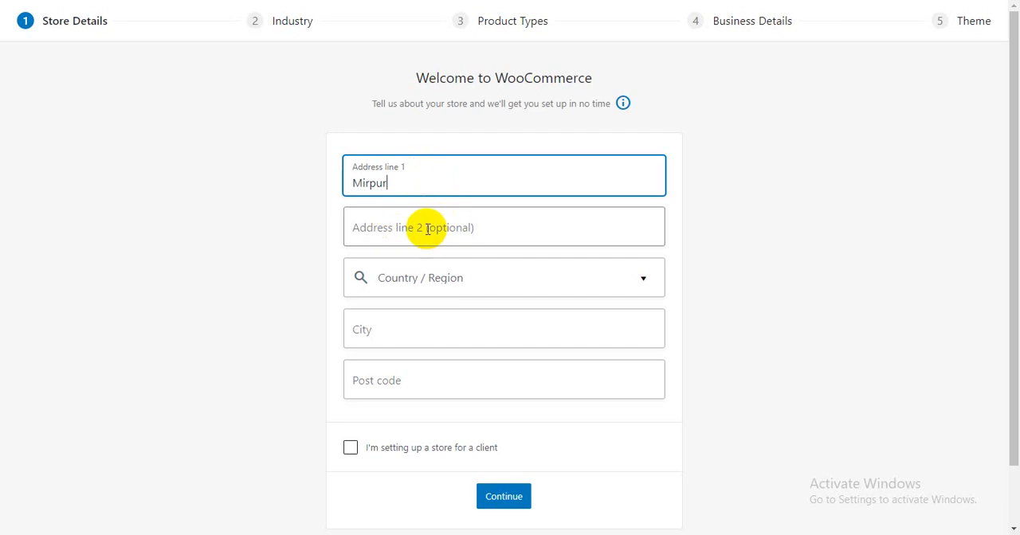
type(", ")
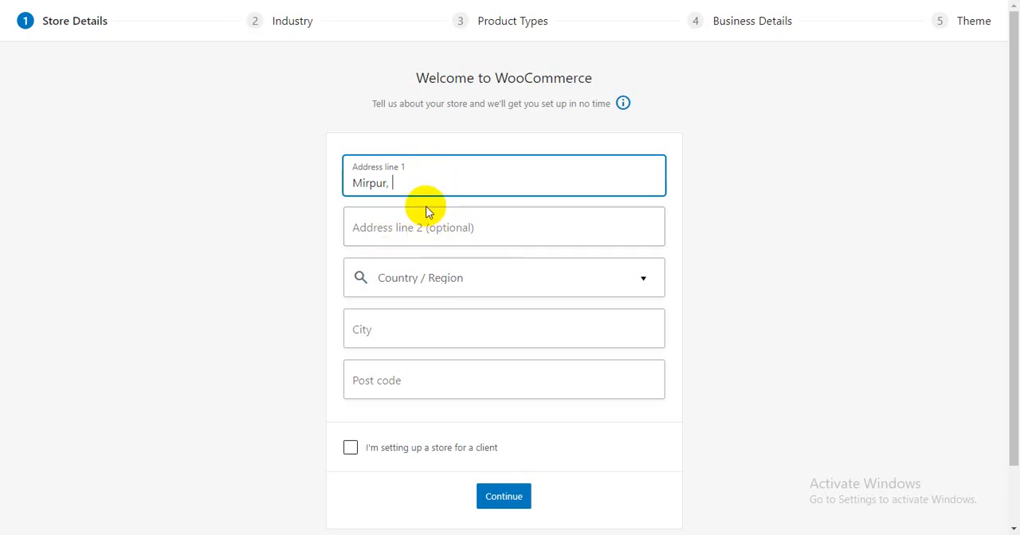
type("Dhaka")
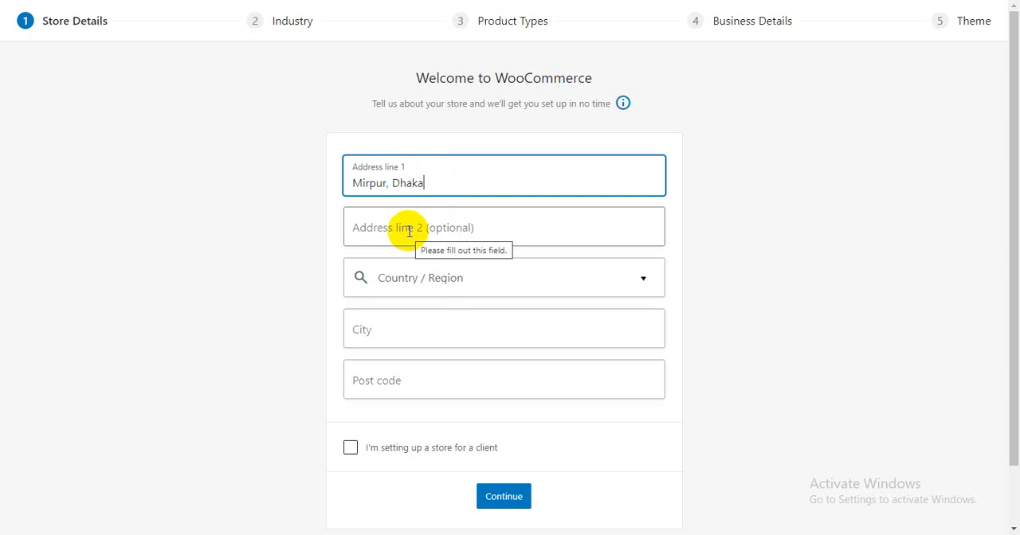
left_click(408, 230)
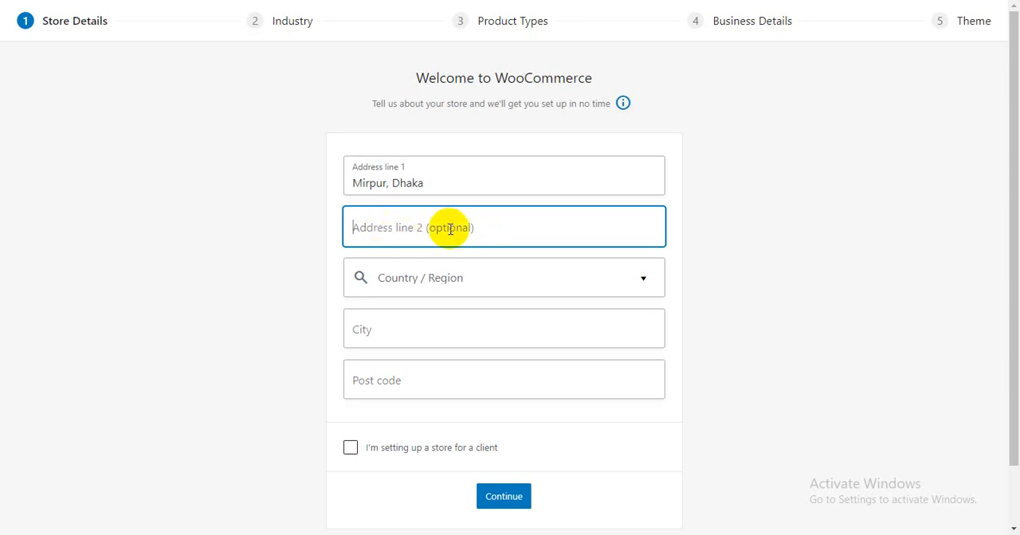
left_click(293, 249)
- Search the country / region options for "bangladesh" and set the store's region to Bangladesh — Dhaka
left_click(449, 282)
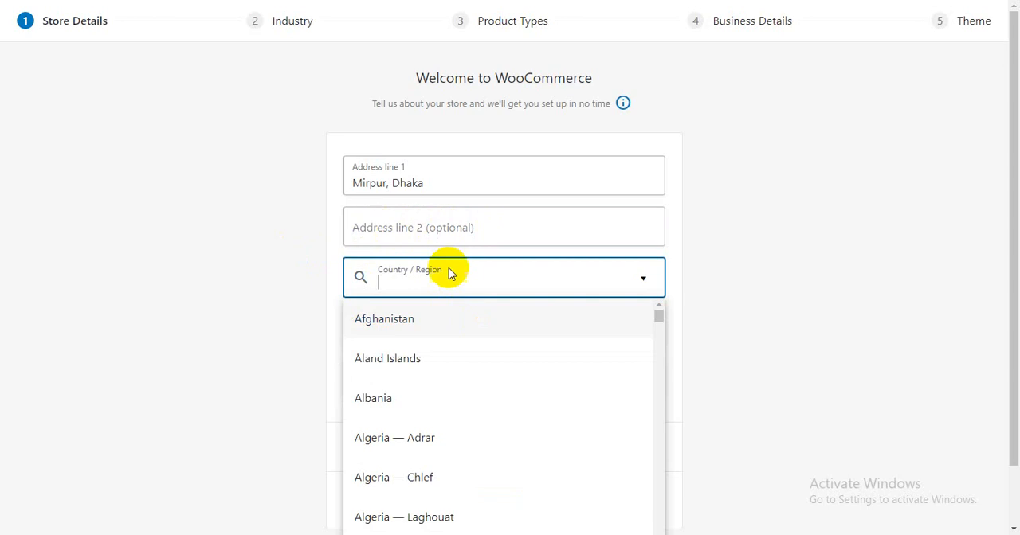
type("ban")
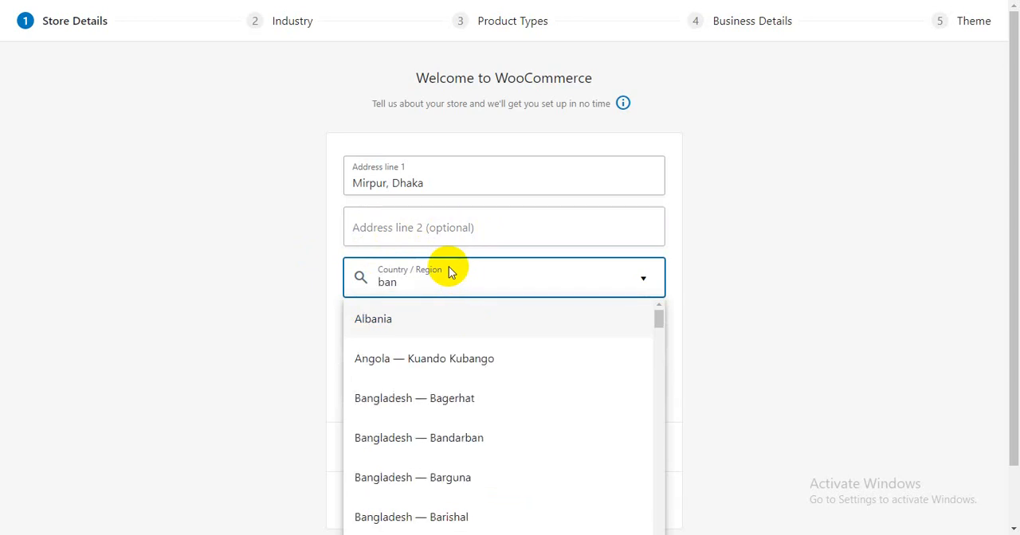
type("gladesh")
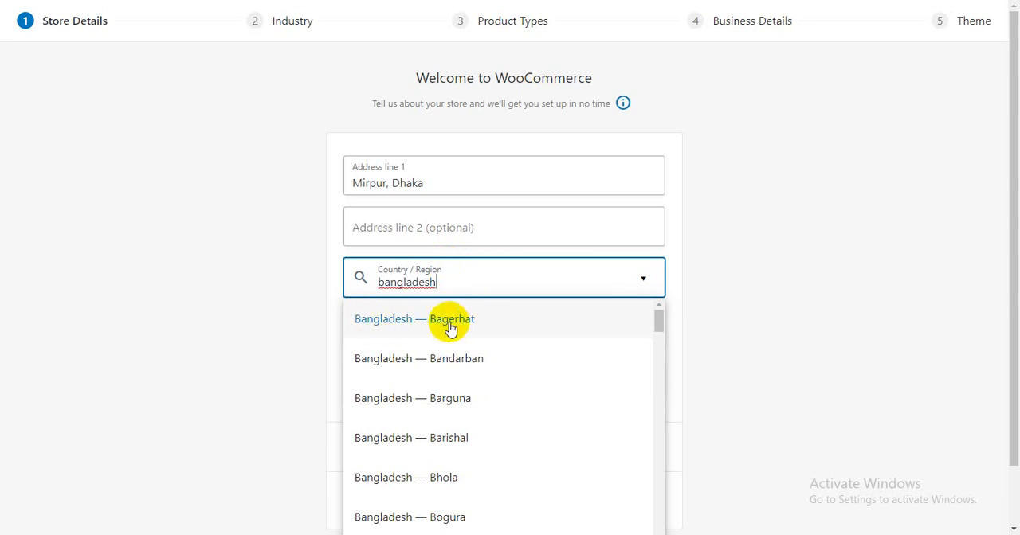
scroll(485, 387, "down", 3)
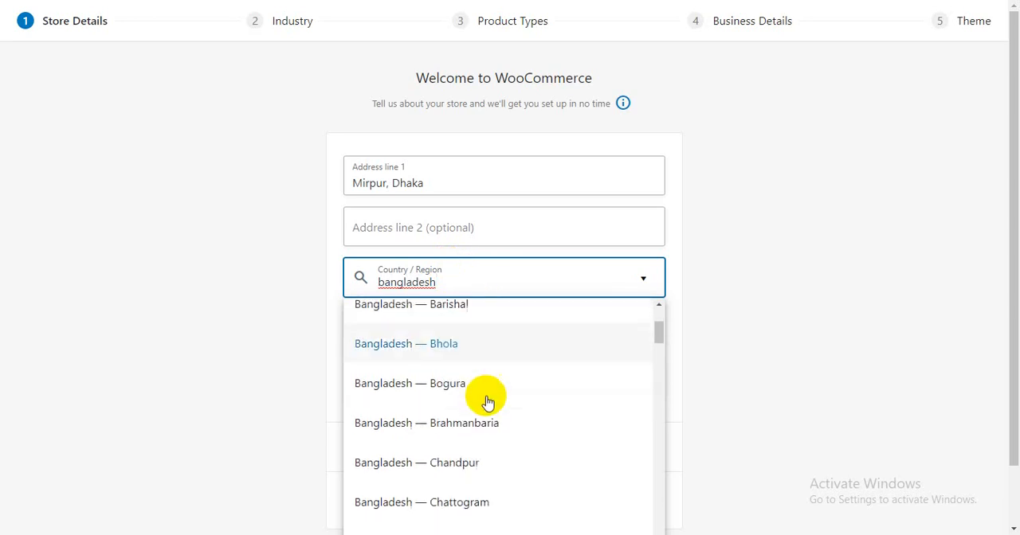
scroll(488, 402, "down", 6)
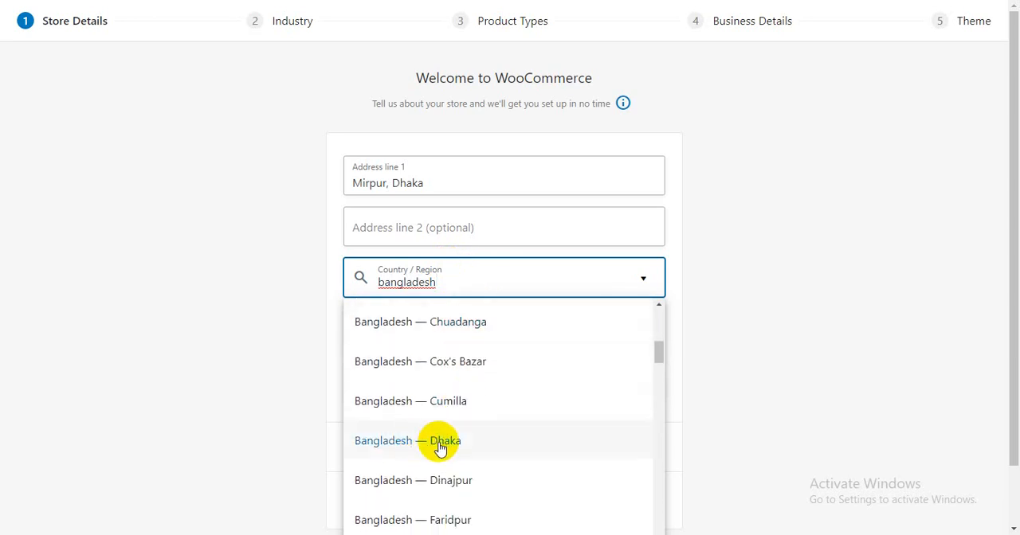
scroll(470, 430, "down", 5)
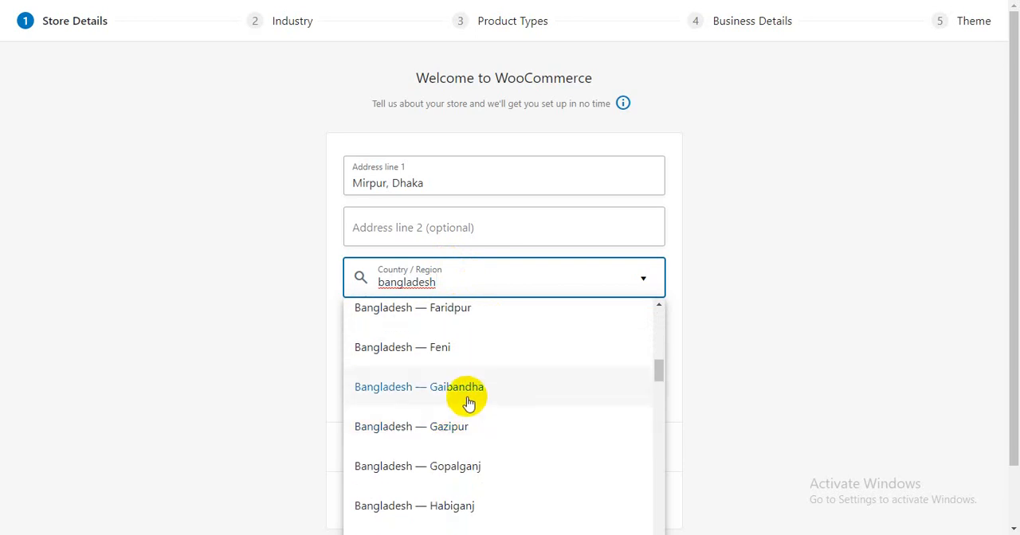
scroll(473, 449, "up", 6)
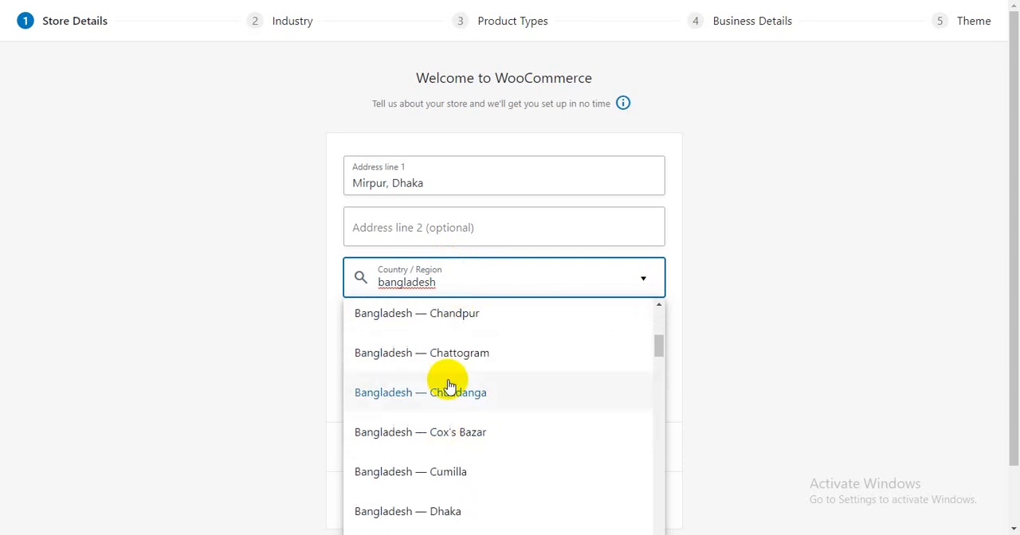
scroll(449, 467, "down", 4)
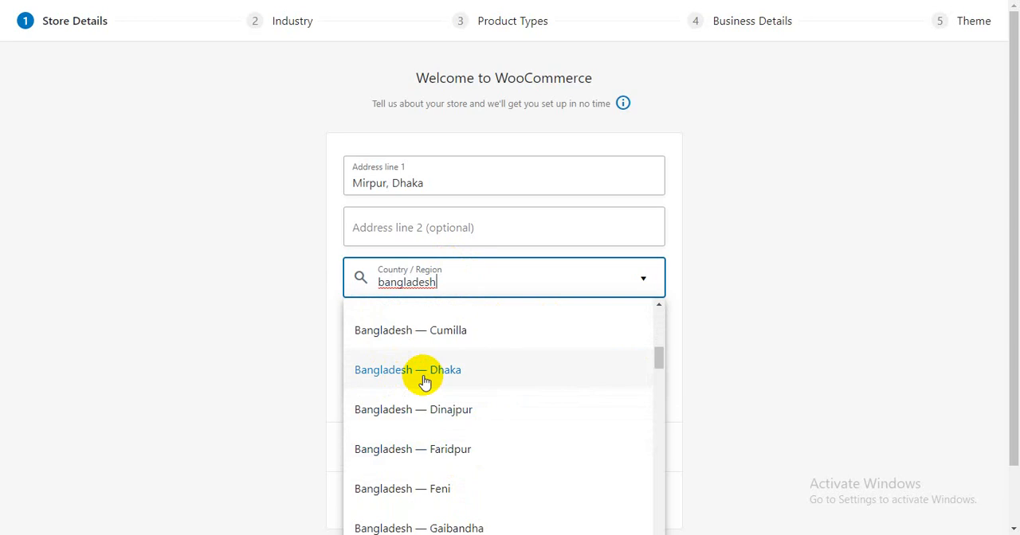
left_click(424, 370)
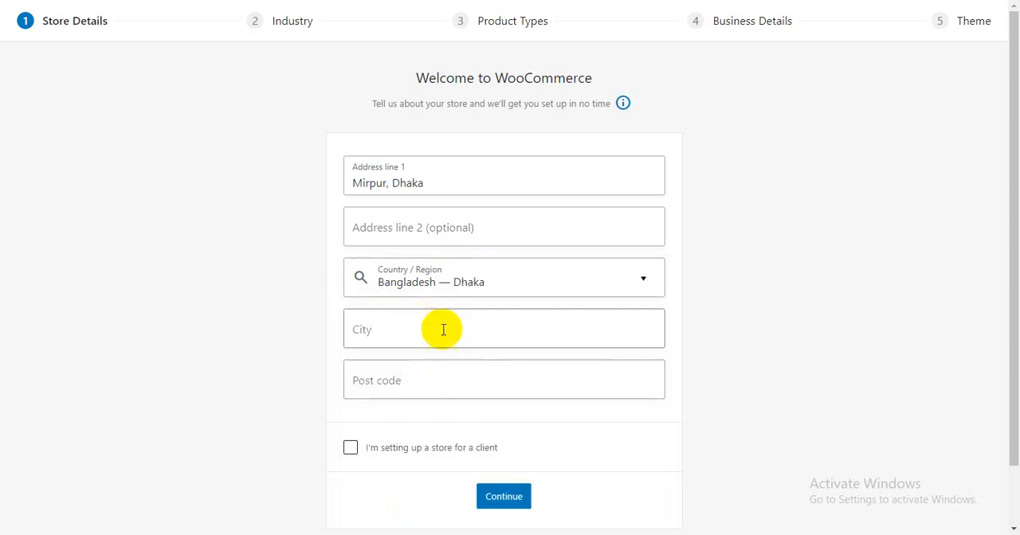
- Look through the available country / region options, including the Bangladesh districts, without changing the selection
left_click(524, 278)
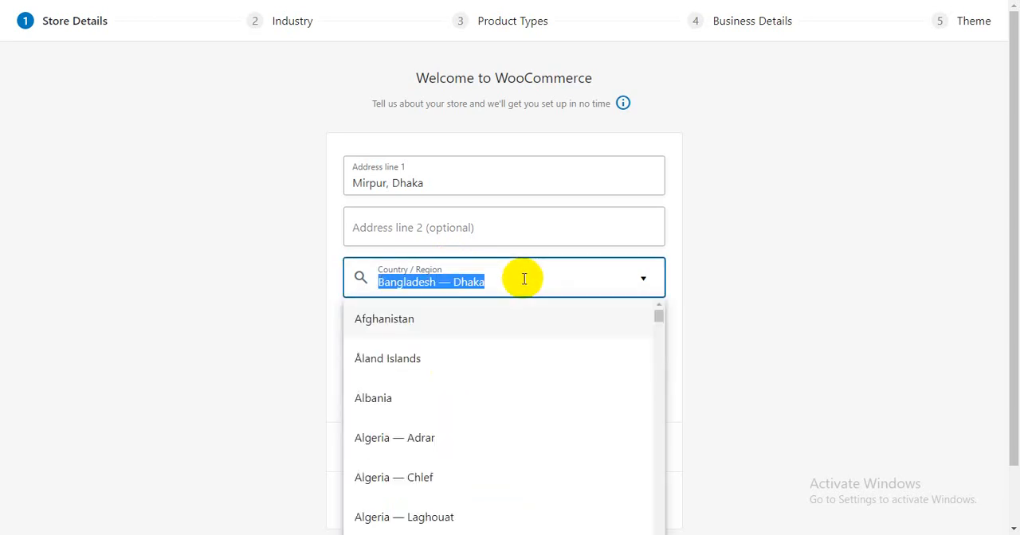
scroll(464, 414, "down", 14)
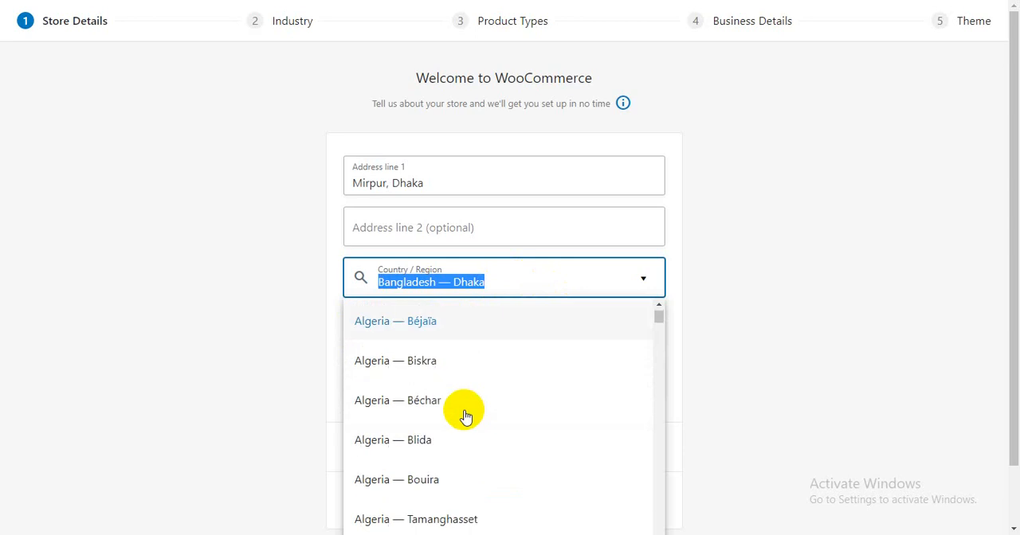
scroll(466, 416, "down", 15)
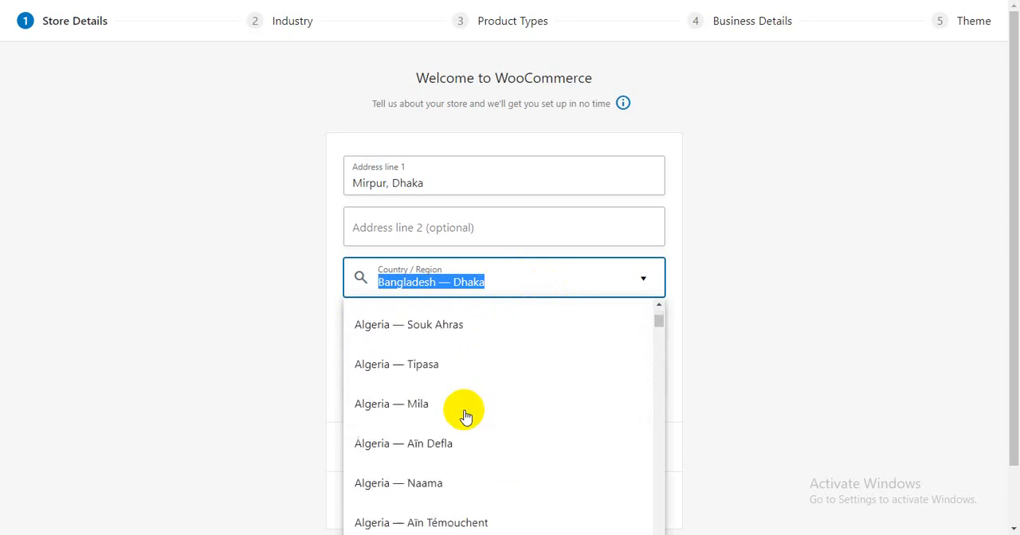
scroll(466, 420, "down", 15)
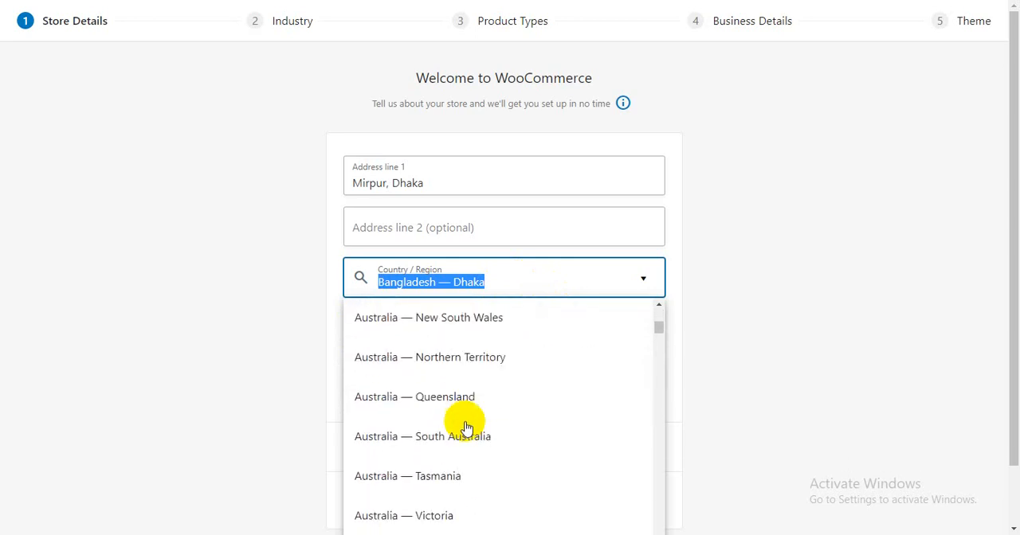
scroll(466, 427, "up", 7)
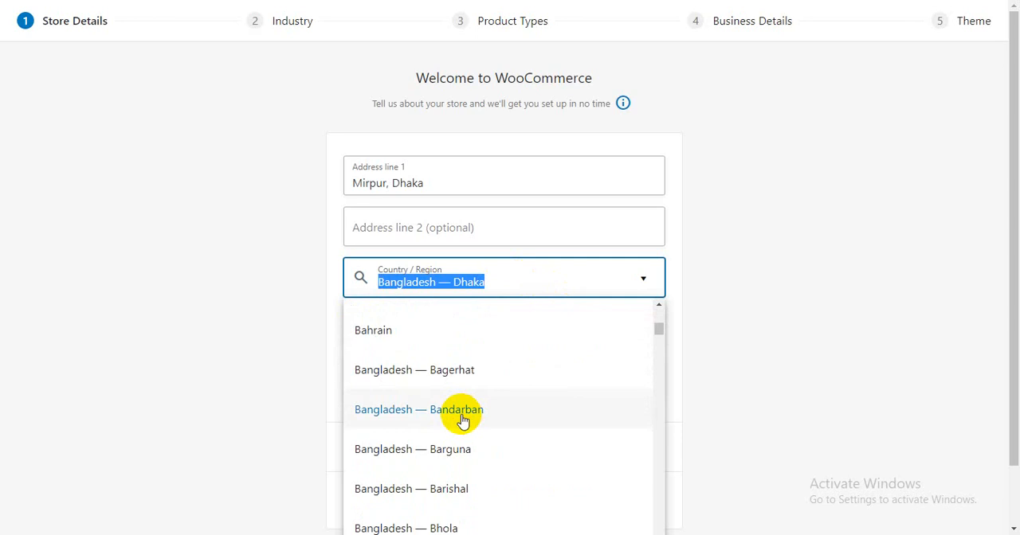
scroll(430, 394, "up", 3)
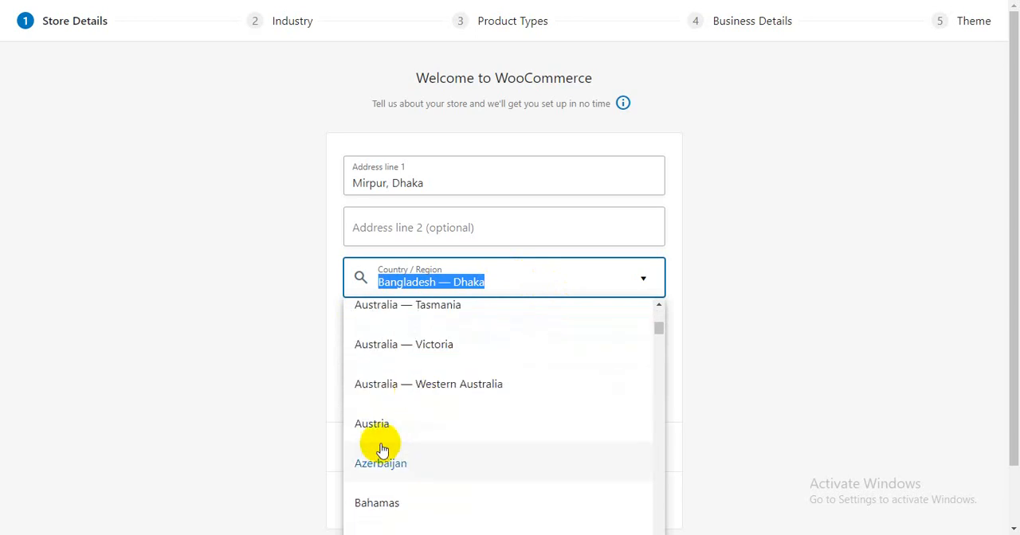
scroll(384, 446, "down", 5)
scroll(388, 430, "down", 3)
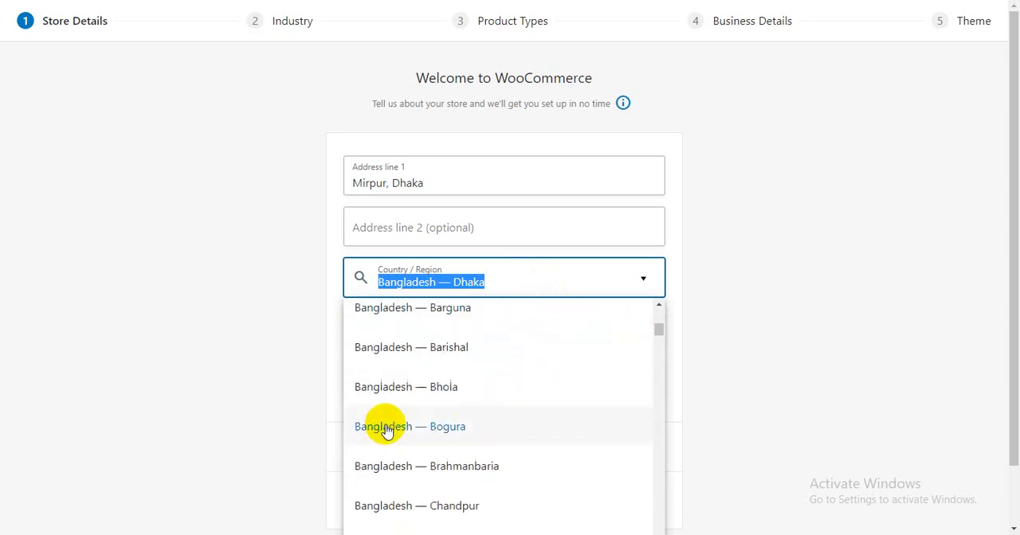
scroll(434, 446, "down", 5)
scroll(478, 438, "down", 2)
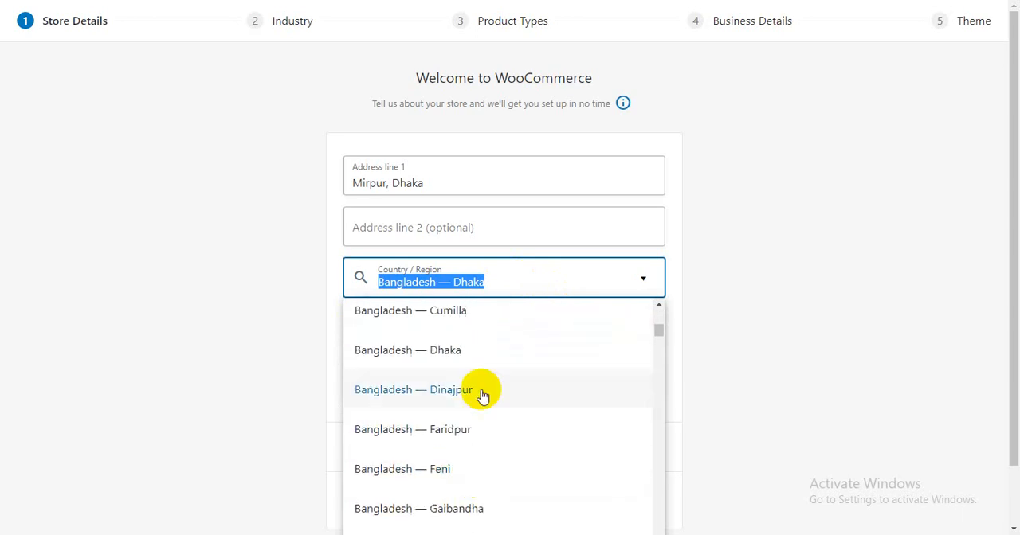
scroll(455, 432, "down", 5)
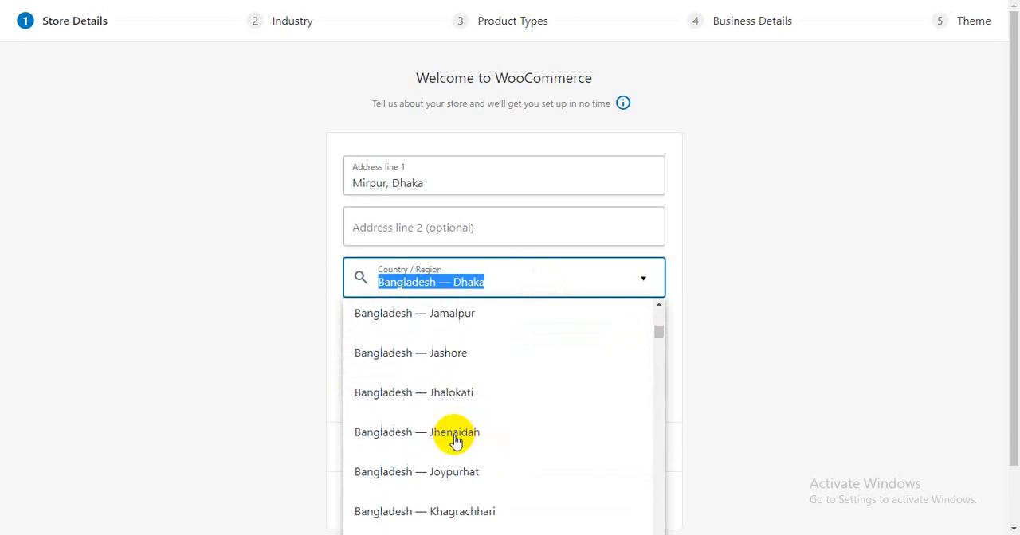
left_click(724, 284)
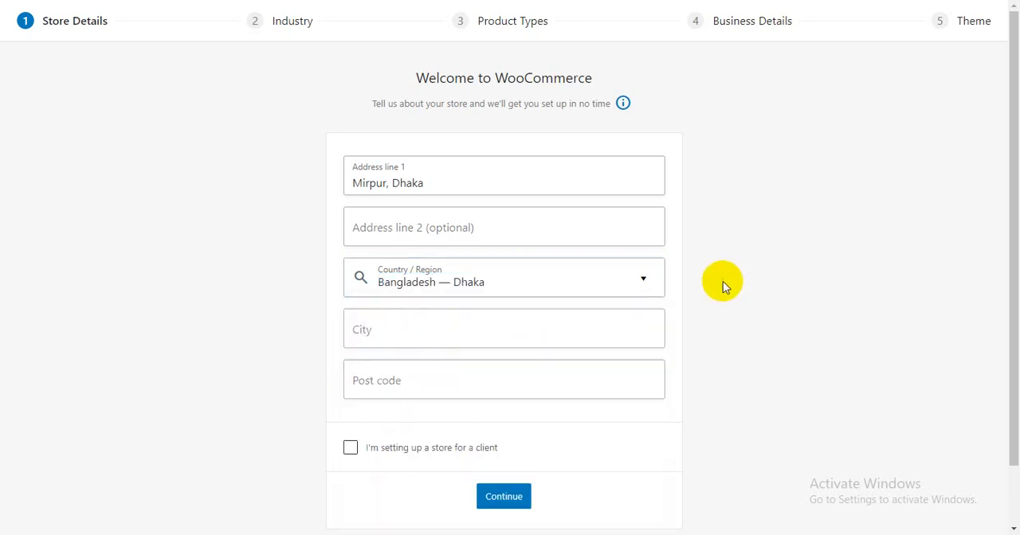
- Fill in the store's city and post code in the store details
left_click(419, 326)
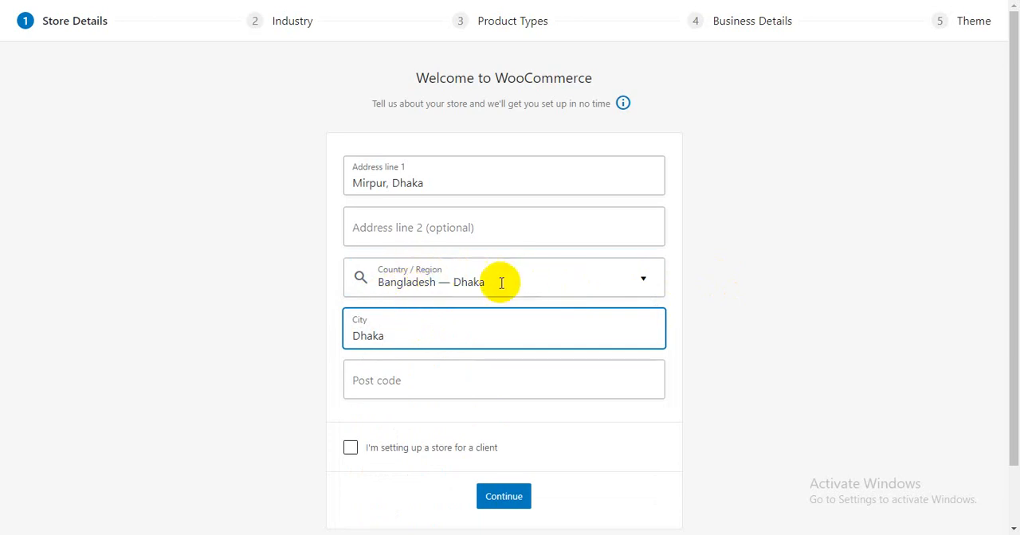
left_click(400, 381)
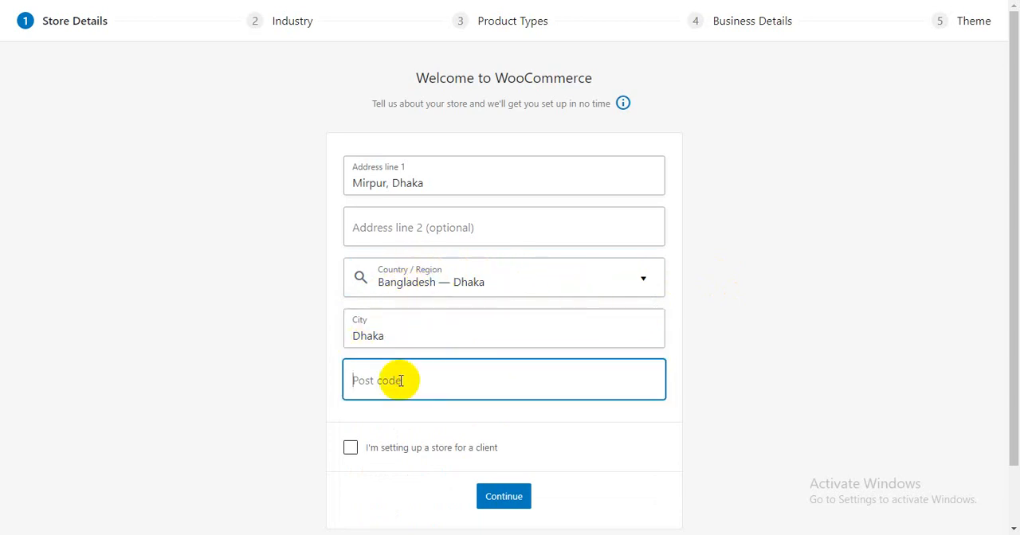
type("1216")
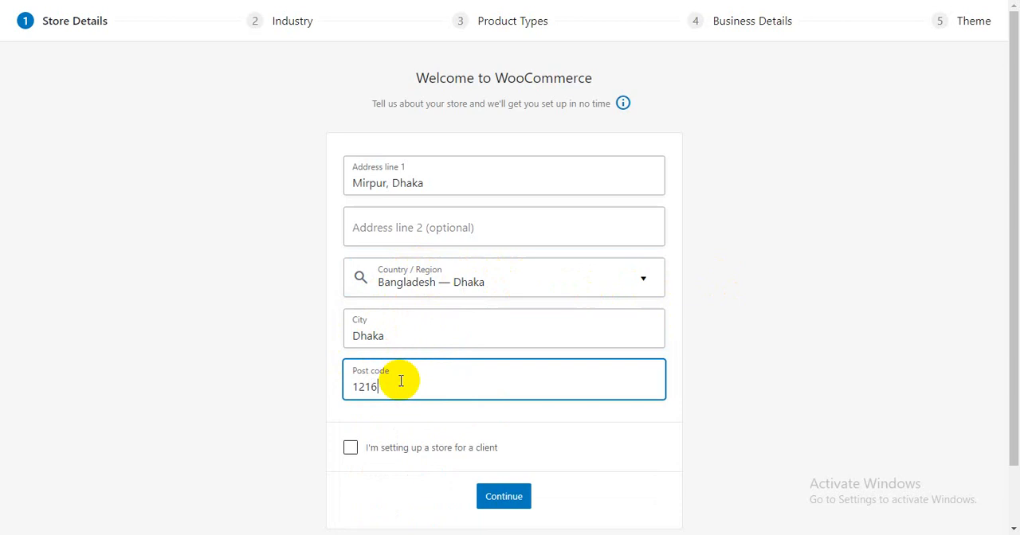
left_click(173, 362)
- Mark the store as being set up for a client and submit the store details
scroll(358, 354, "down", 2)
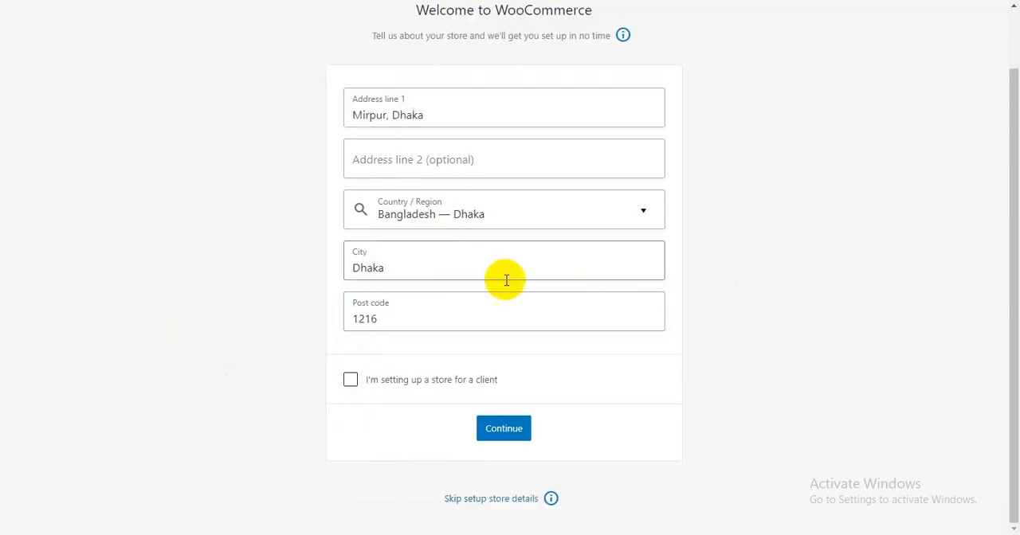
left_click(350, 381)
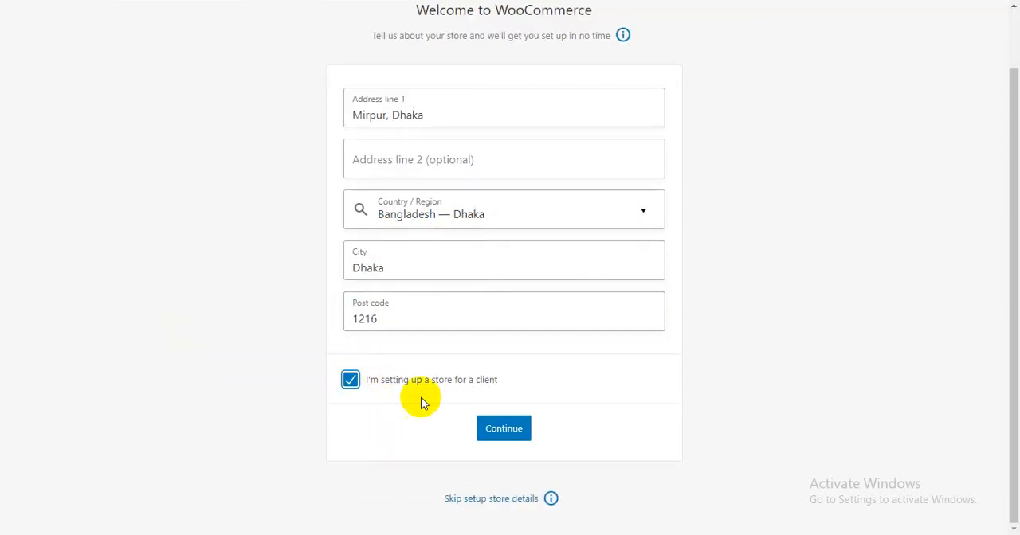
left_click(506, 430)
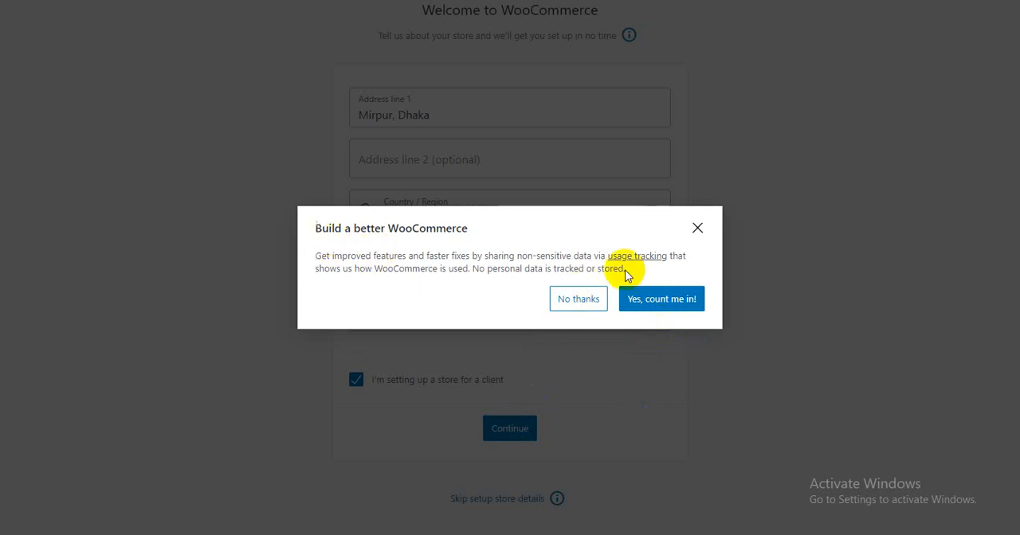
- Agree to share non-sensitive usage tracking data with WooCommerce
left_click(656, 307)
scroll(65, 273, "up", 1)
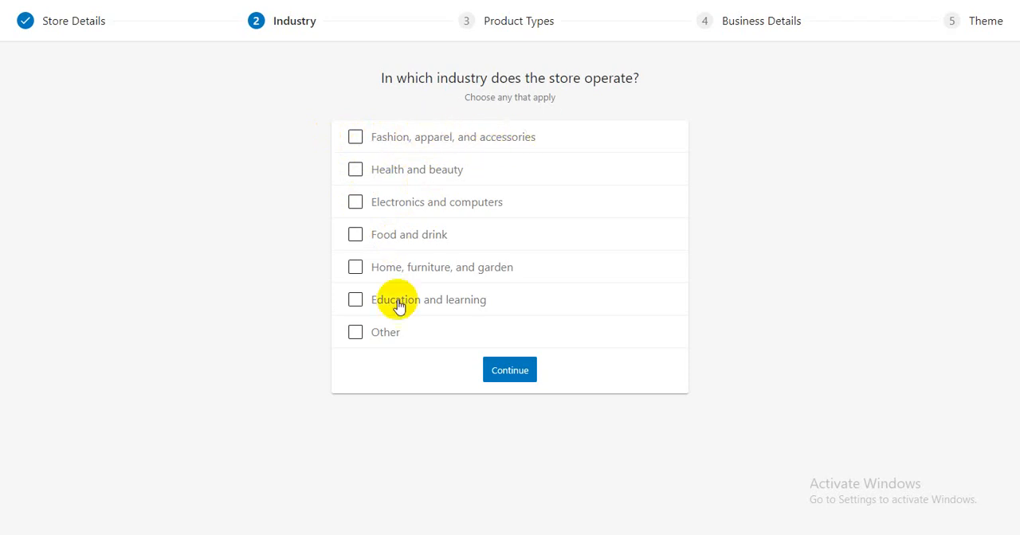
left_click(355, 334)
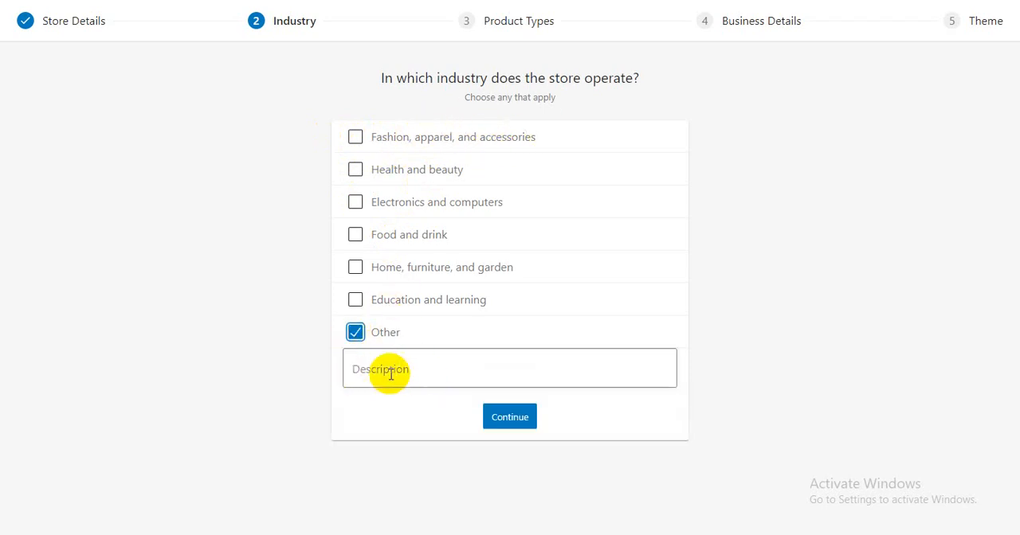
left_click(355, 333)
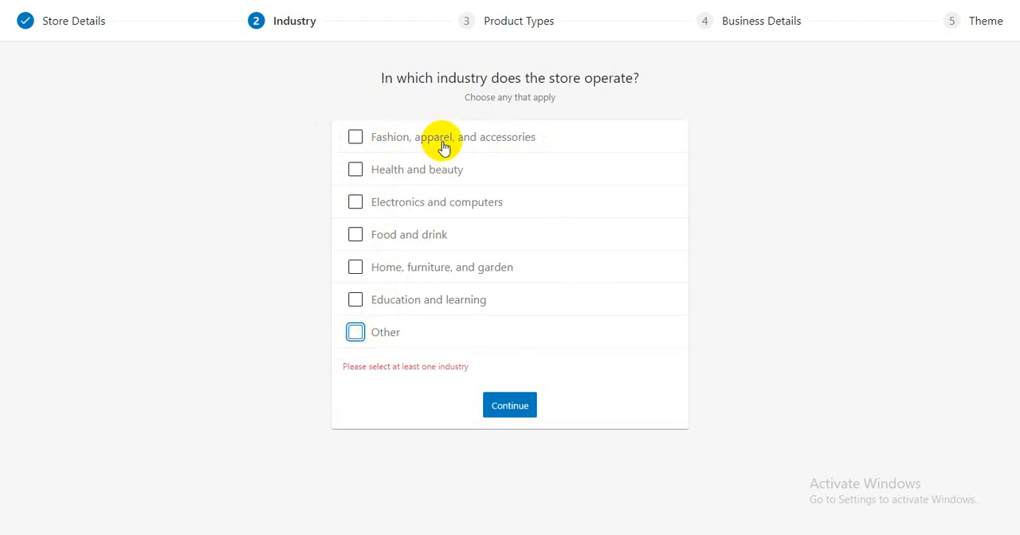
left_click(355, 301)
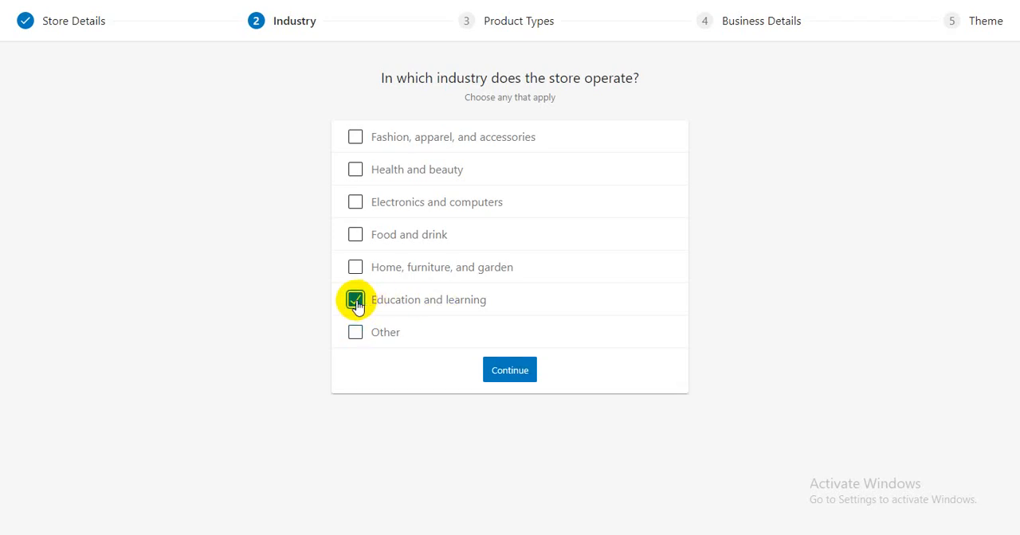
left_click(356, 301)
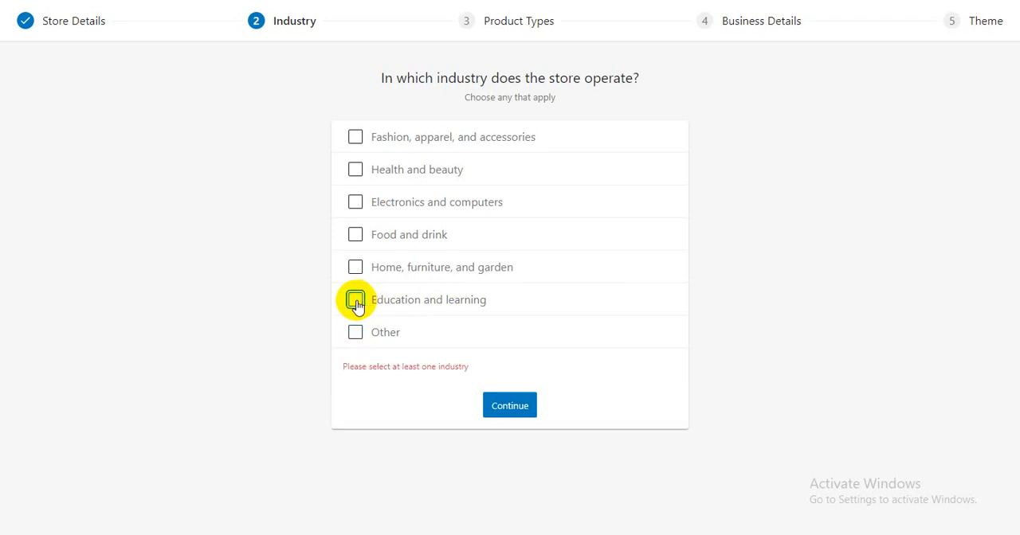
- Set Electronics and computers as the store's only industry, leaving Fashion, apparel, and accessories cleared
left_click(356, 139)
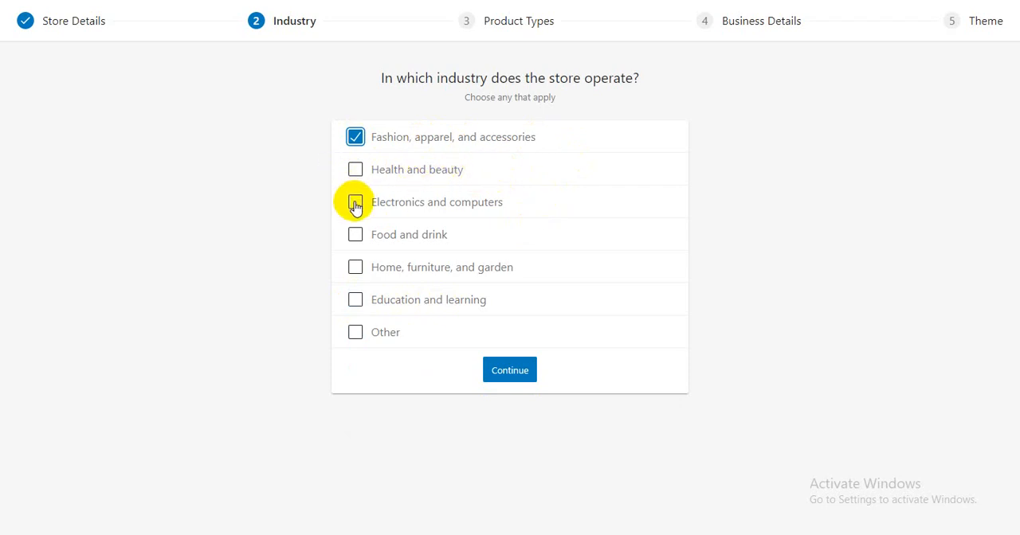
left_click(355, 137)
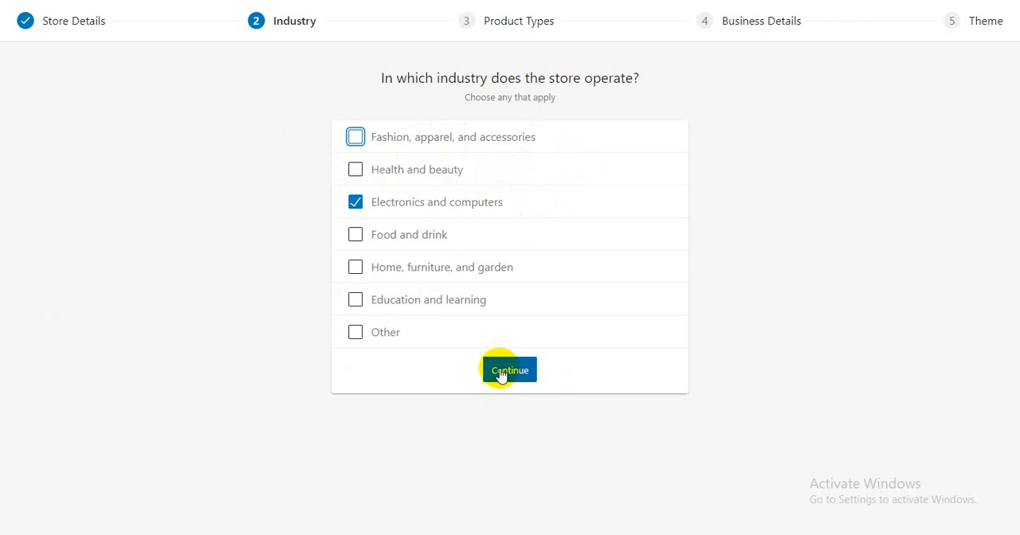
left_click(356, 234)
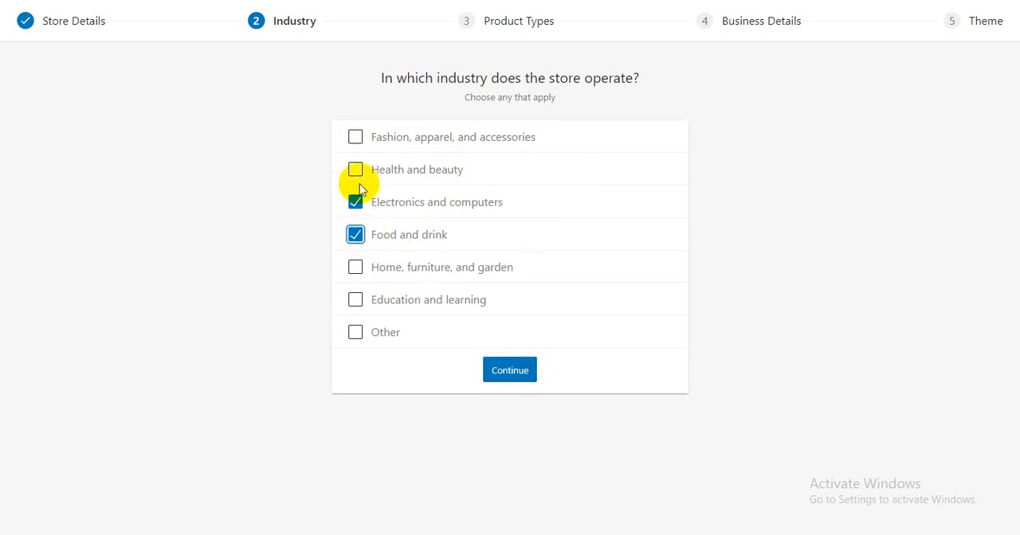
left_click(355, 169)
left_click(354, 139)
left_click(356, 169)
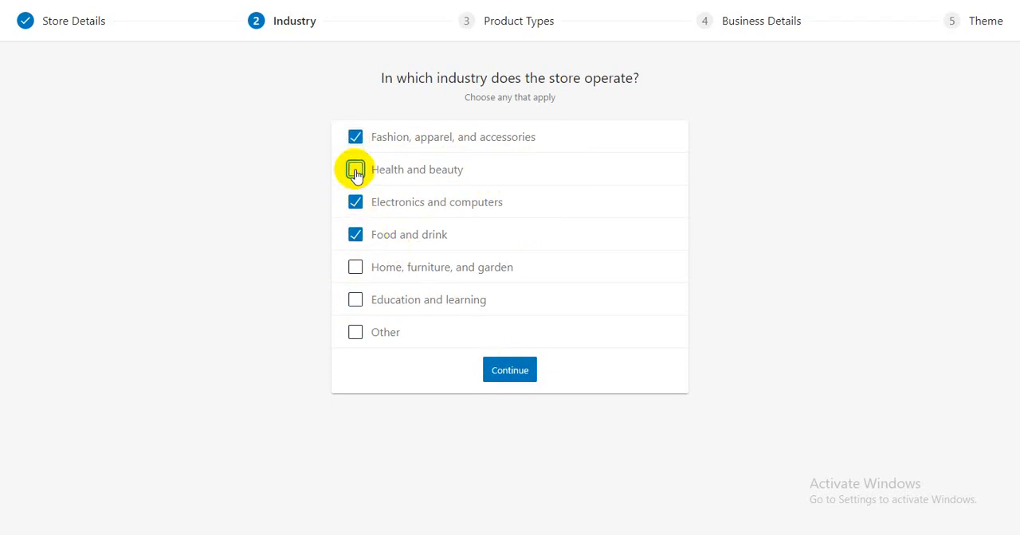
left_click(355, 138)
left_click(355, 234)
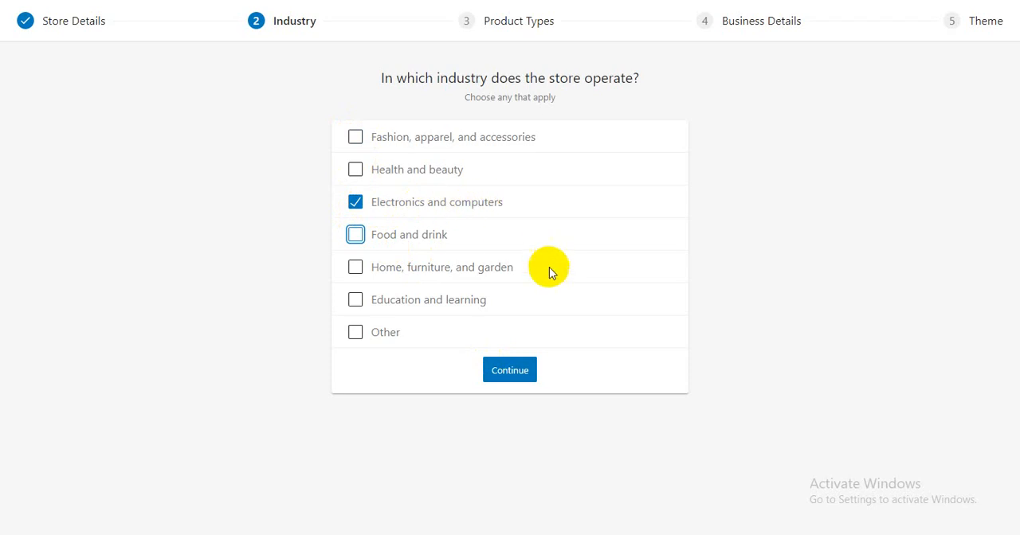
- Submit the industry choice, then add Downloads alongside Physical products as product types and submit them
left_click(510, 372)
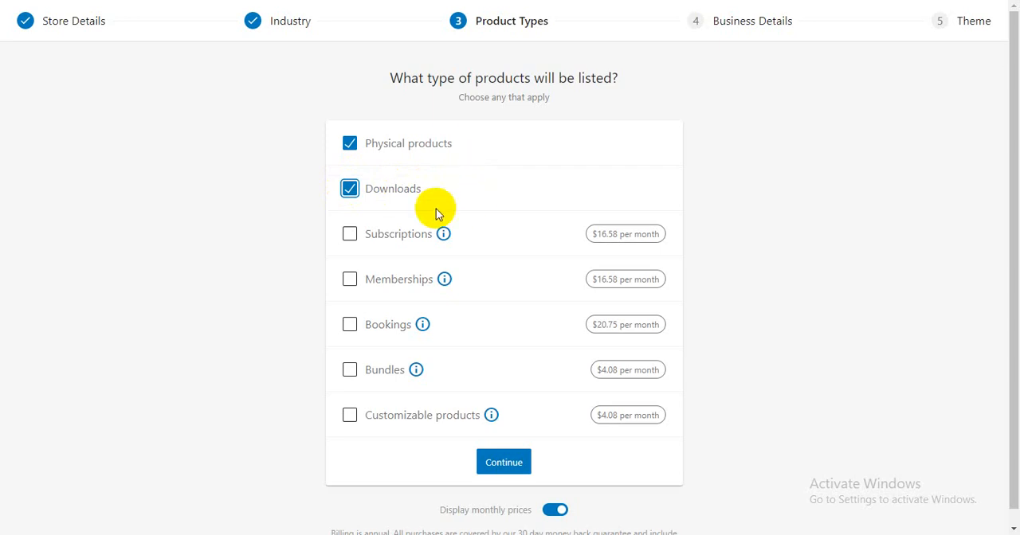
left_click(288, 30)
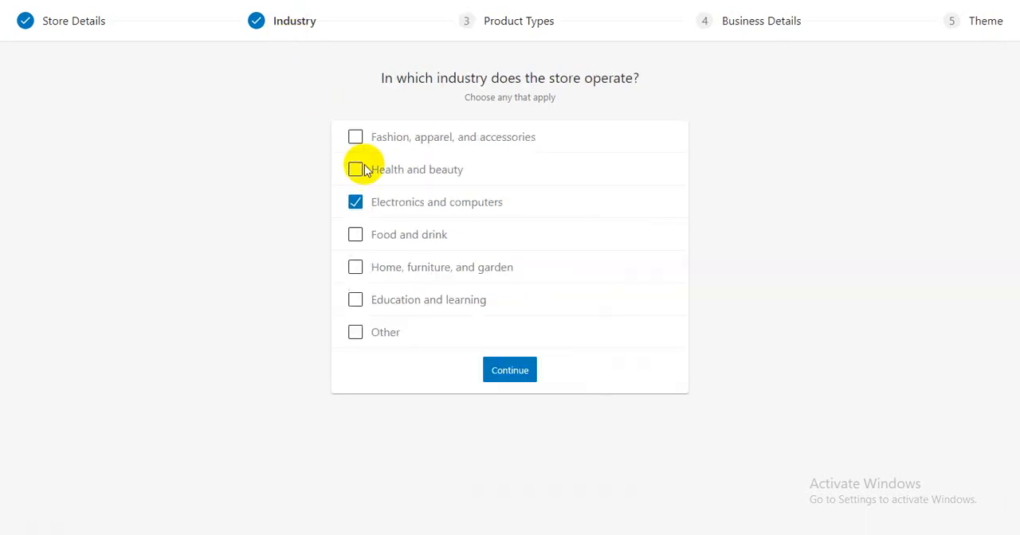
left_click(499, 35)
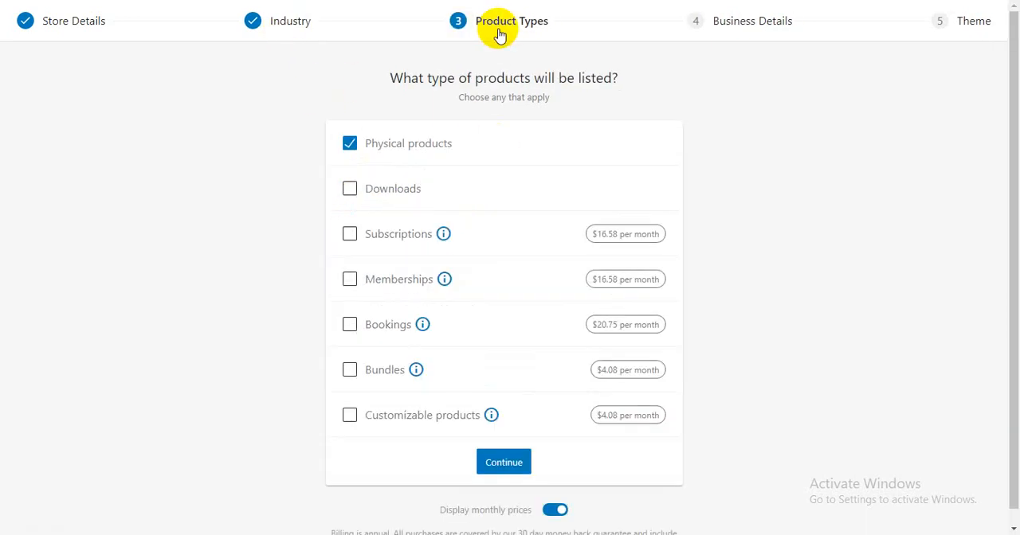
left_click(349, 189)
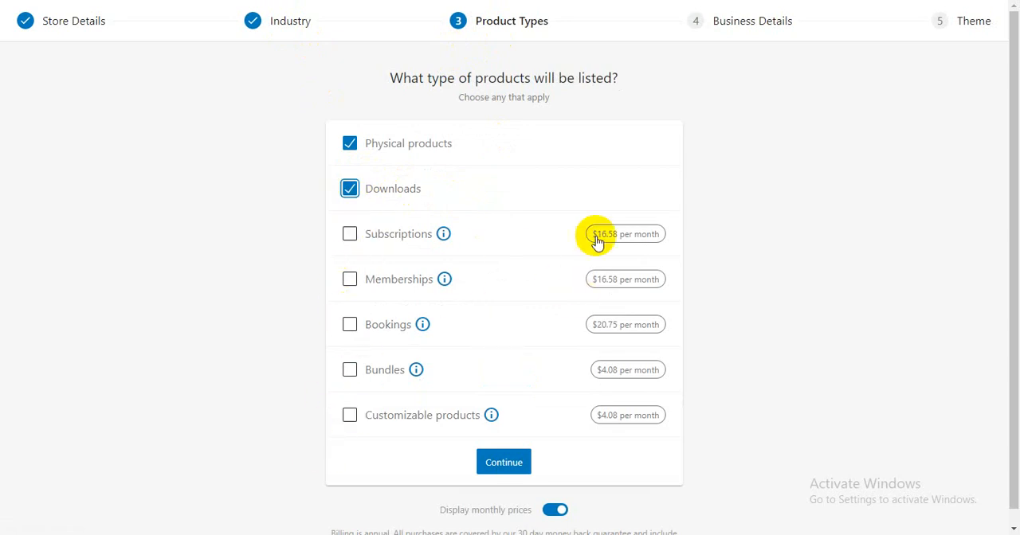
left_click(508, 468)
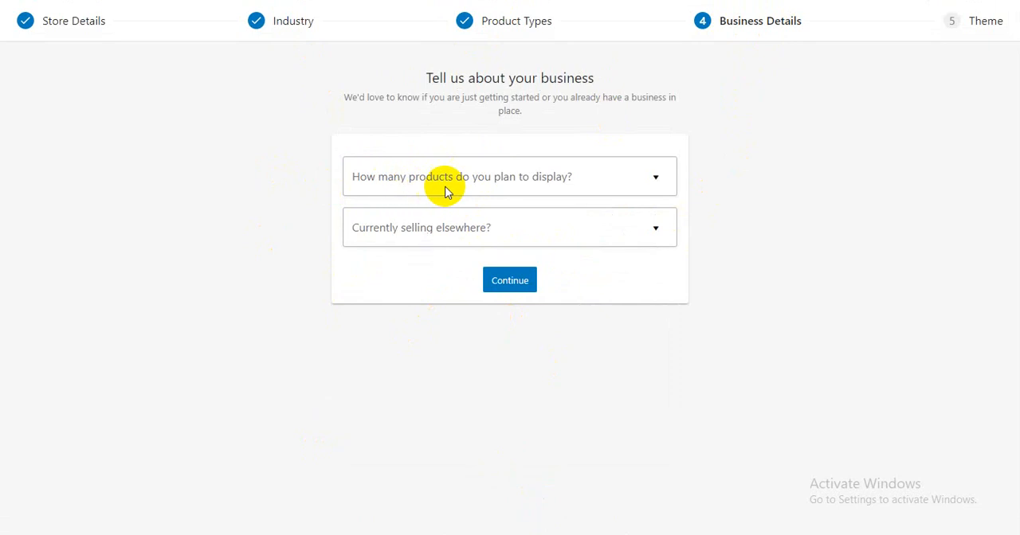
- Set the planned number of products to 11 - 100 and selling elsewhere to "Yes, I own a different store powered by WooCommerce"
left_click(536, 190)
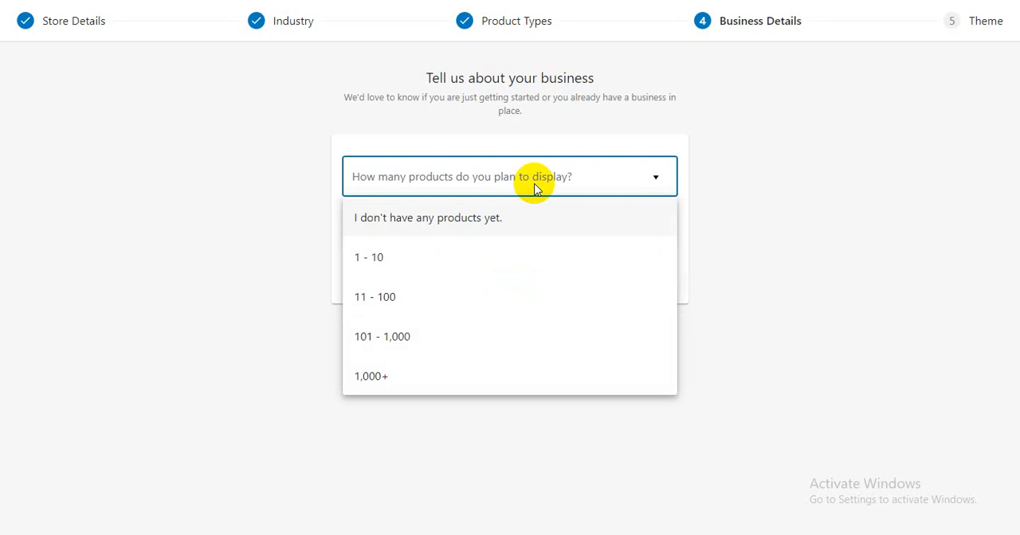
left_click(364, 300)
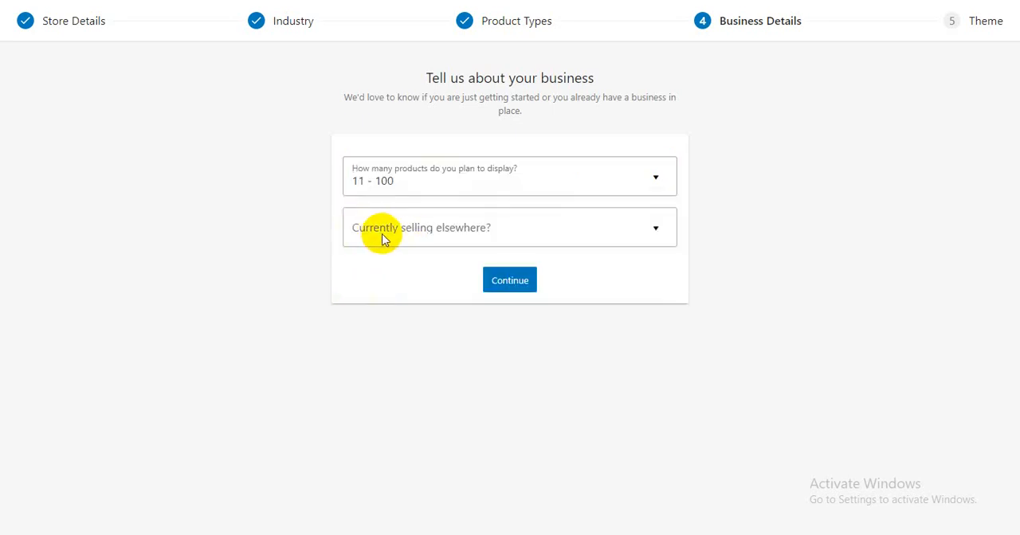
left_click(548, 240)
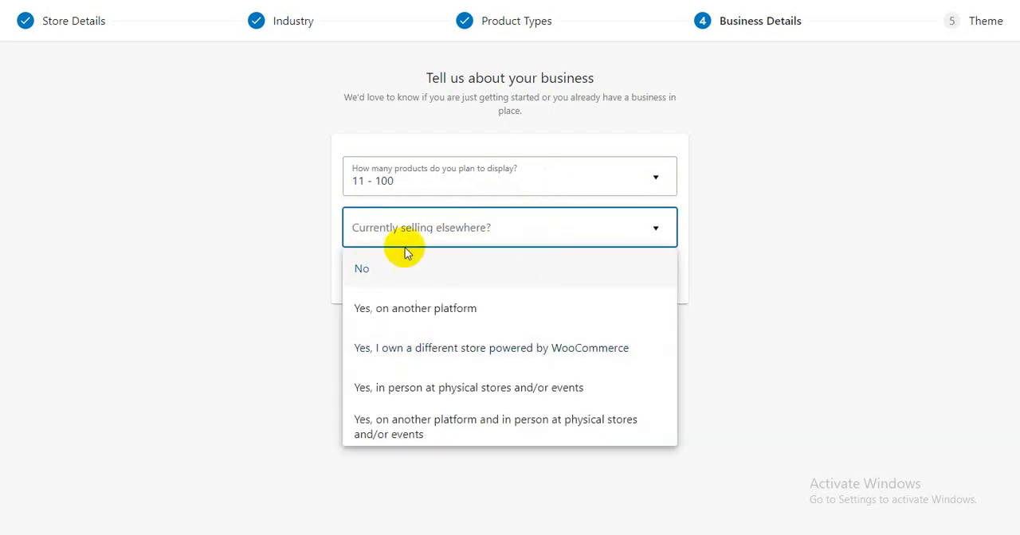
left_click(302, 233)
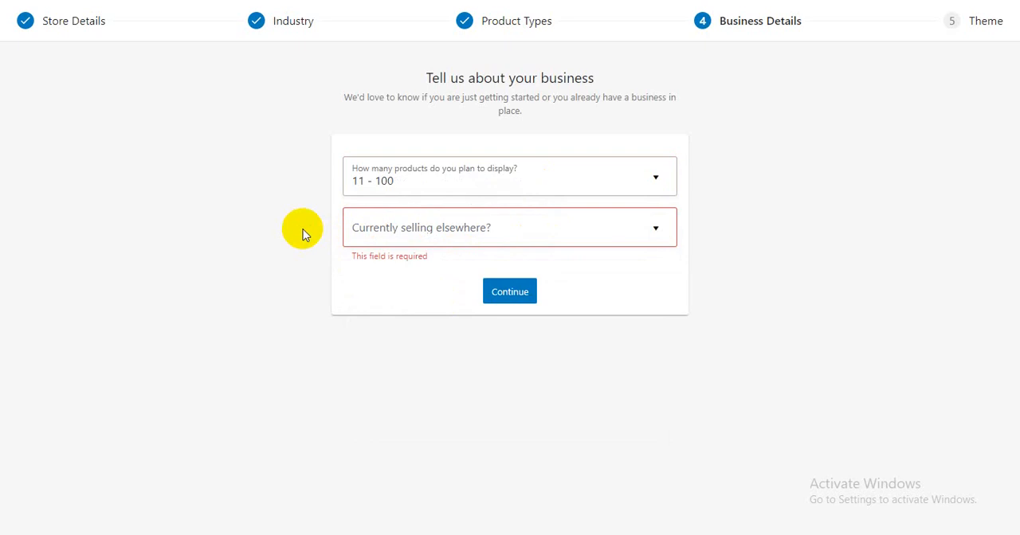
left_click(463, 239)
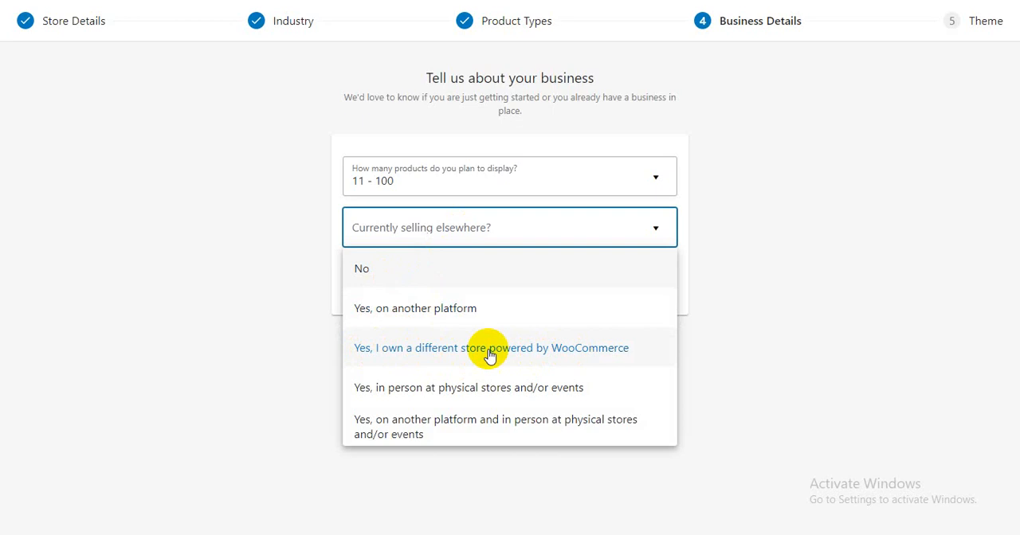
left_click(416, 356)
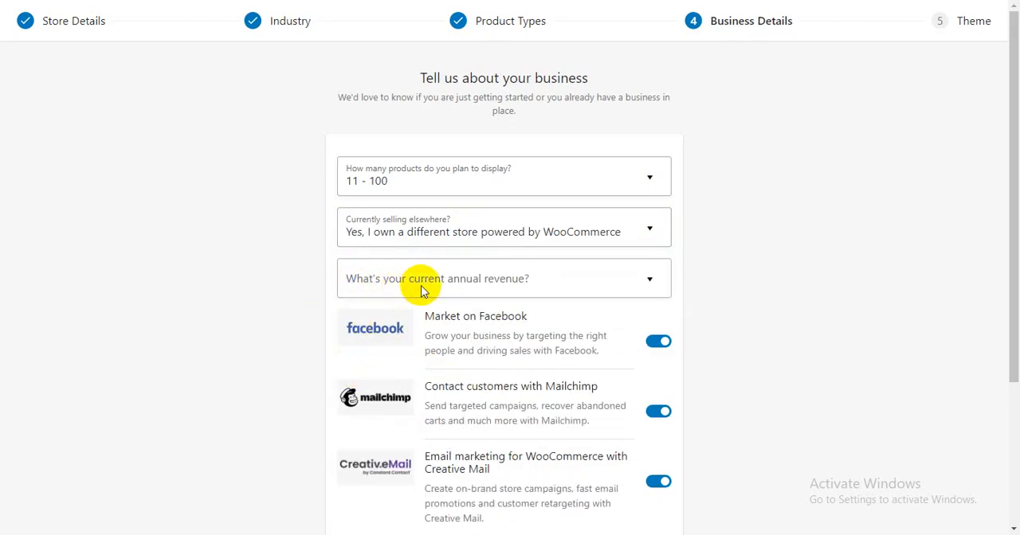
- Set the current annual revenue to ৳0 (I'm just getting started) in the business details
left_click(422, 292)
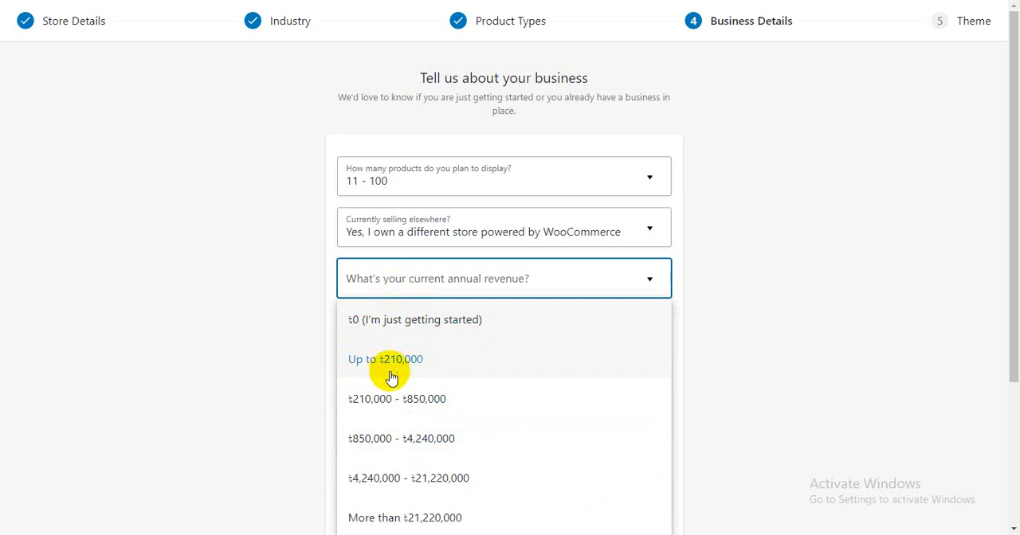
scroll(392, 377, "down", 3)
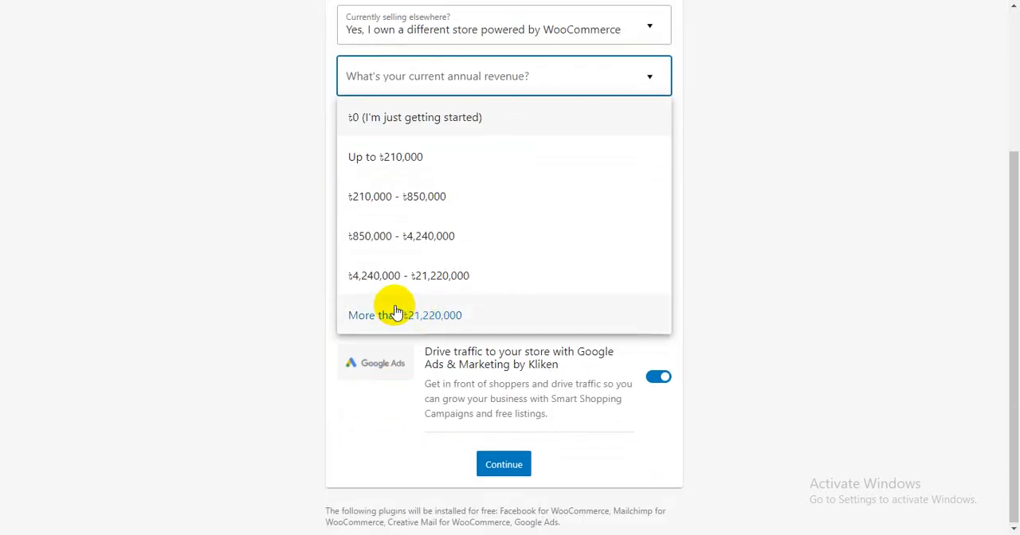
scroll(394, 308, "up", 2)
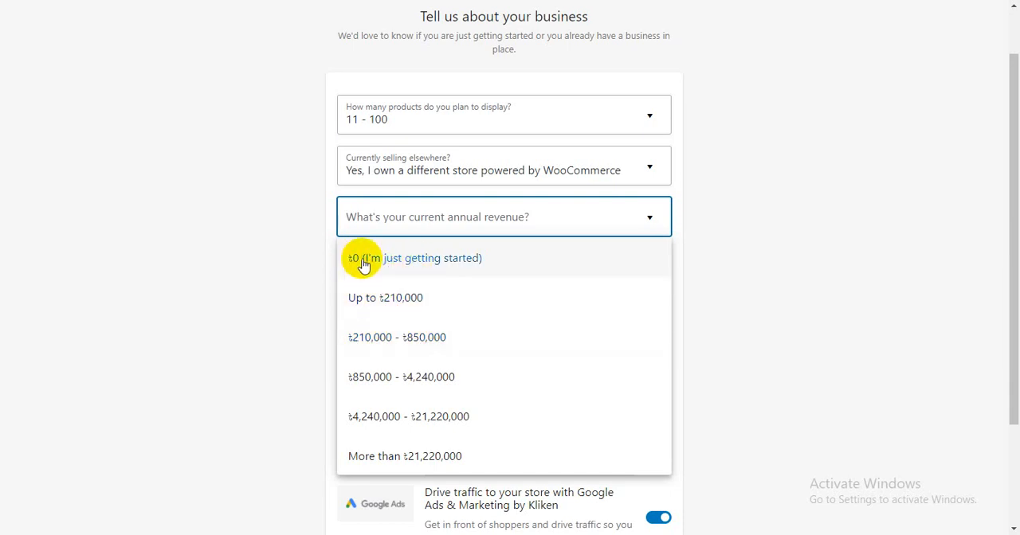
left_click(404, 264)
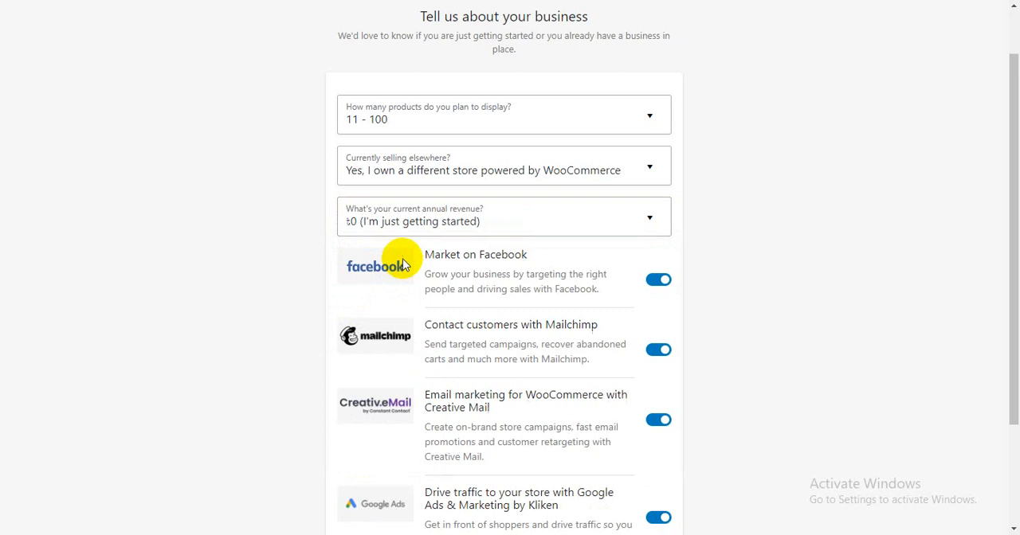
- Turn off the Facebook, Mailchimp, Creative Mail and Google Ads extensions and submit the business details
scroll(592, 306, "down", 2)
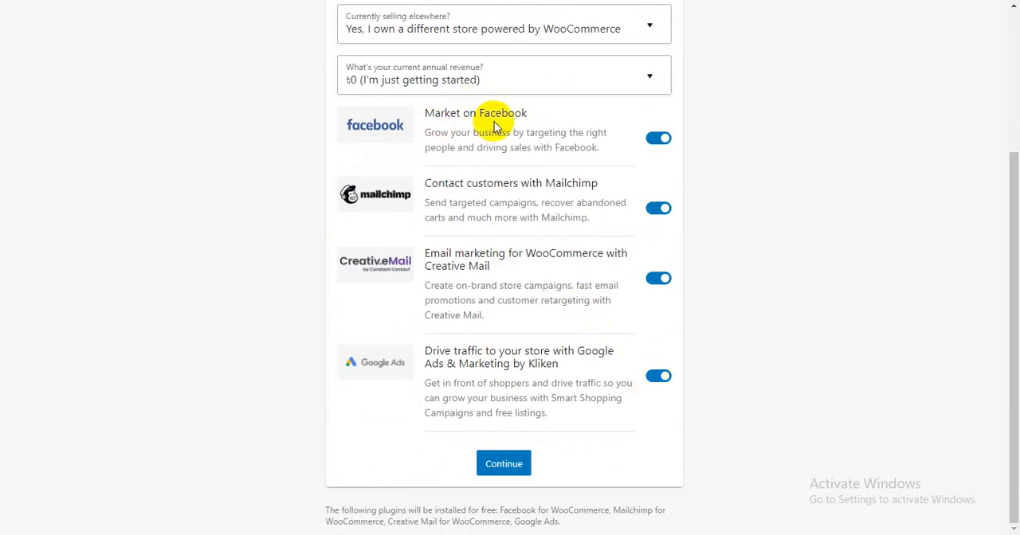
left_click(651, 208)
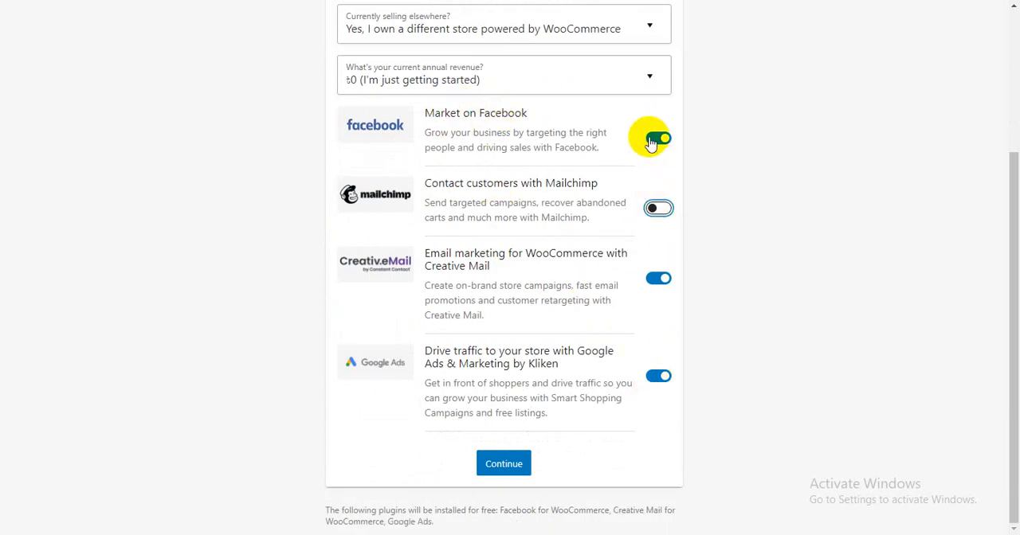
left_click(652, 138)
left_click(654, 282)
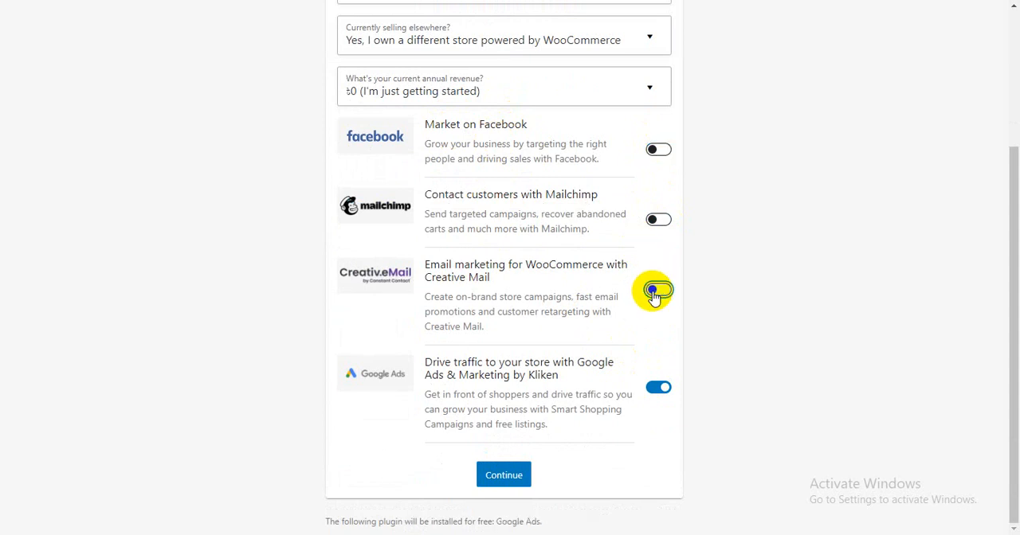
left_click(655, 388)
left_click(488, 493)
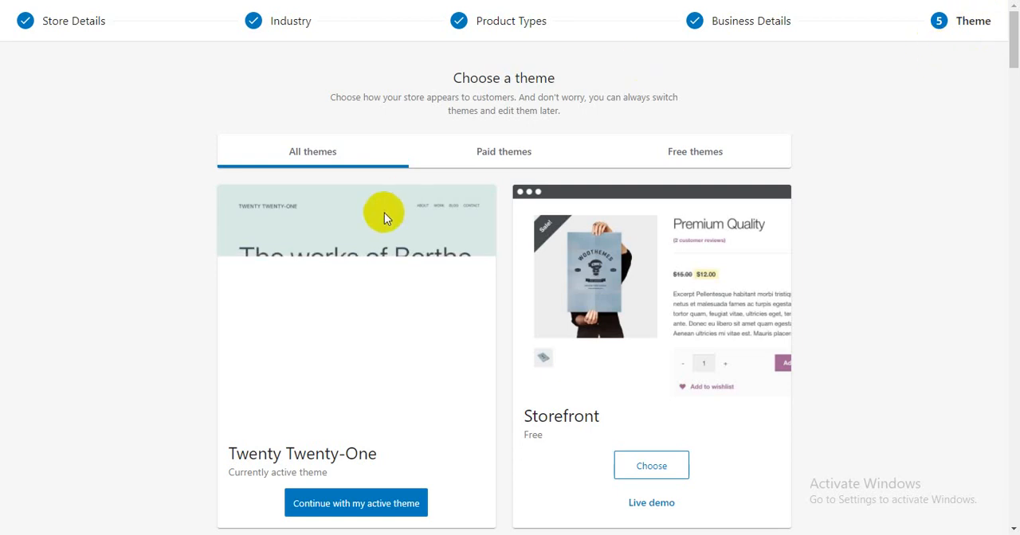
- Look through the offered themes, skip the theme choice and decline Jetpack and WooCommerce Shipping & Tax
scroll(384, 213, "down", 2)
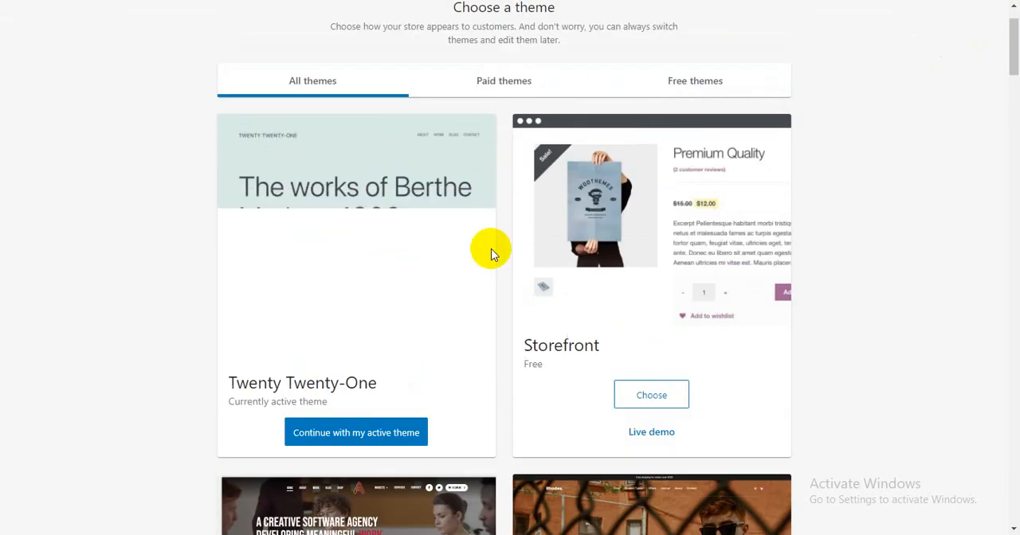
scroll(490, 250, "down", 5)
scroll(489, 253, "down", 20)
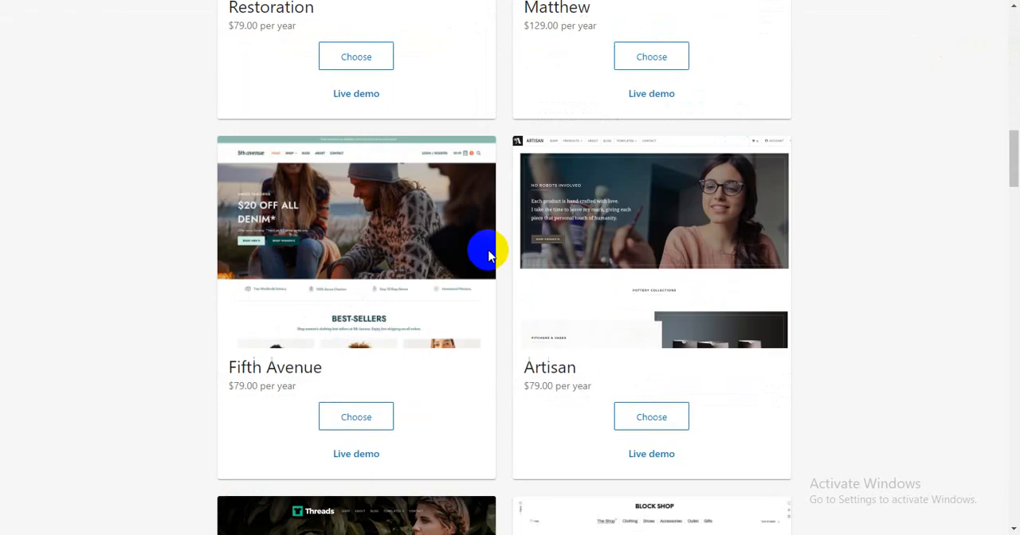
scroll(489, 255, "down", 20)
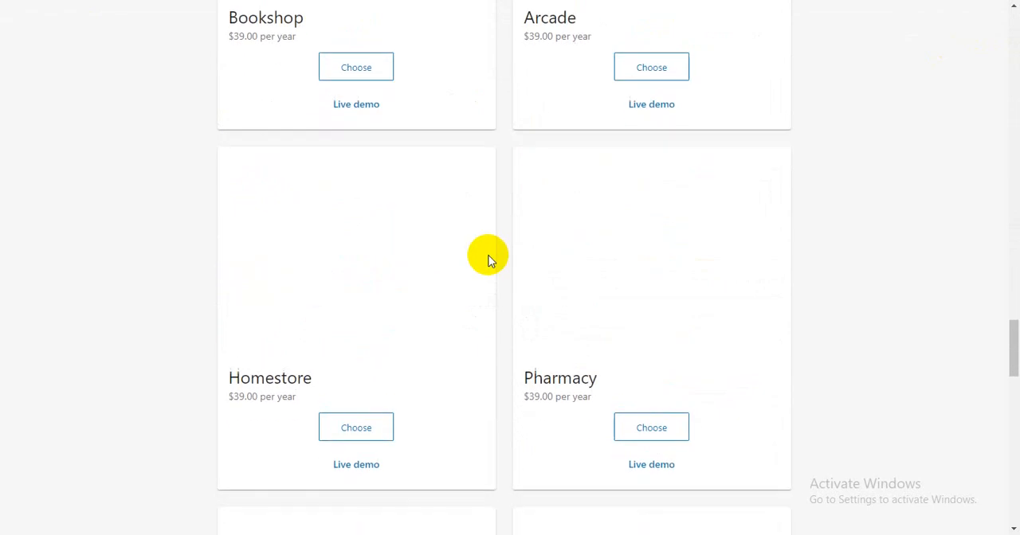
scroll(489, 267, "down", 4)
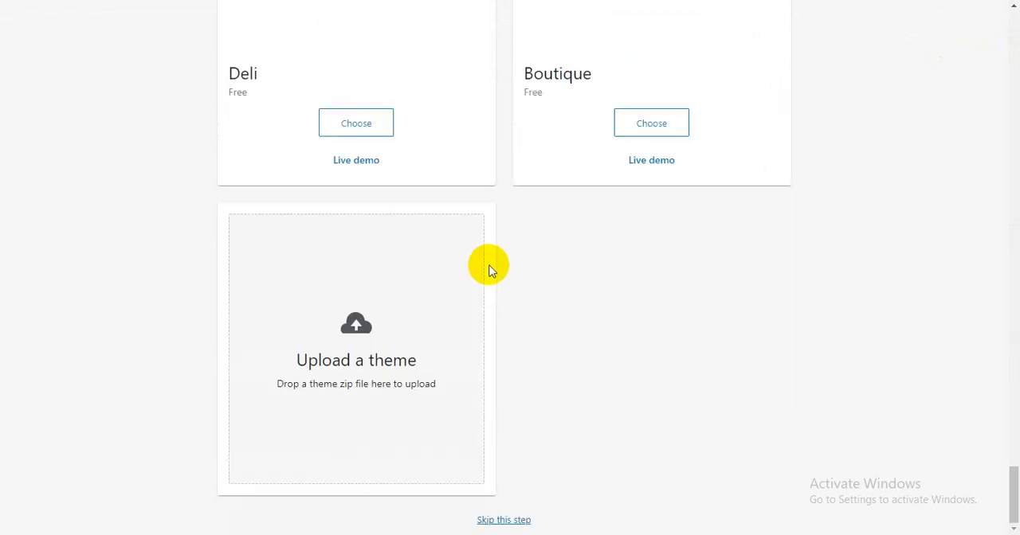
left_click(502, 522)
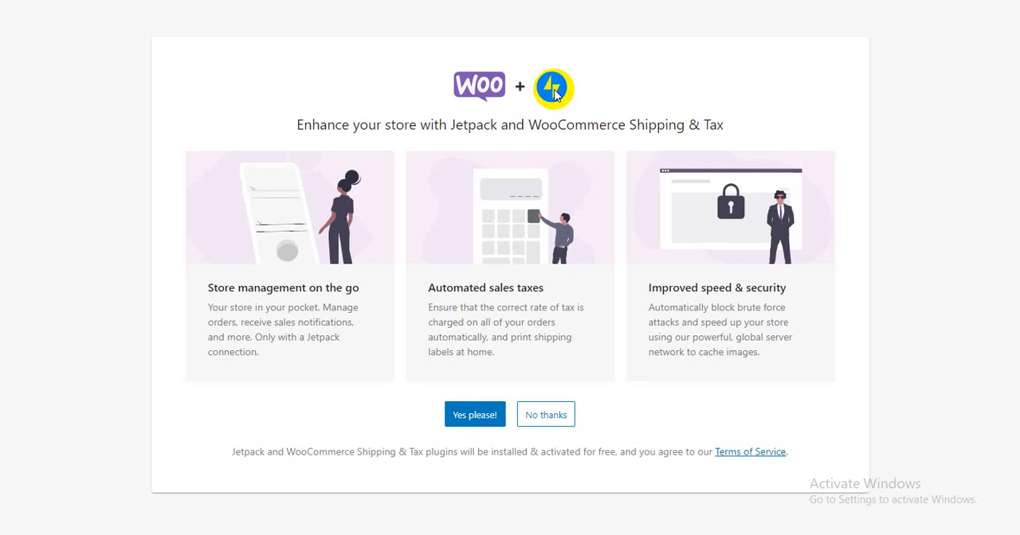
left_click(548, 420)
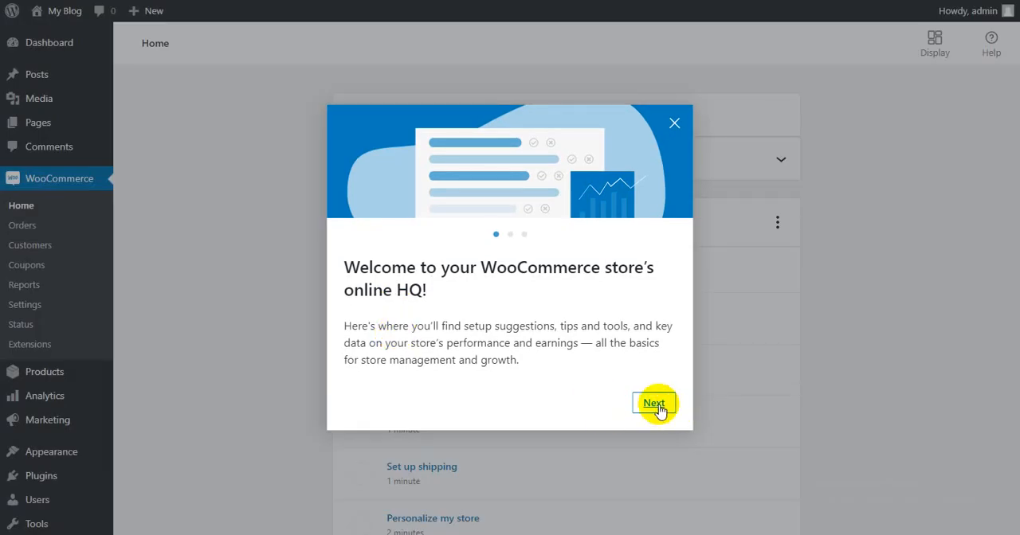
- Go through the three pages of the store's welcome introduction and close it
left_click(655, 404)
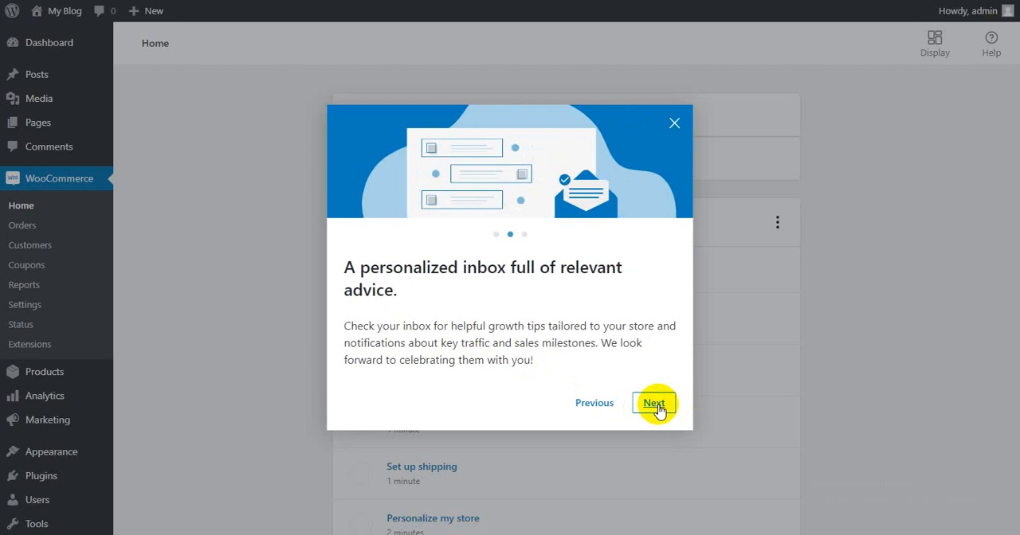
left_click(655, 404)
left_click(647, 404)
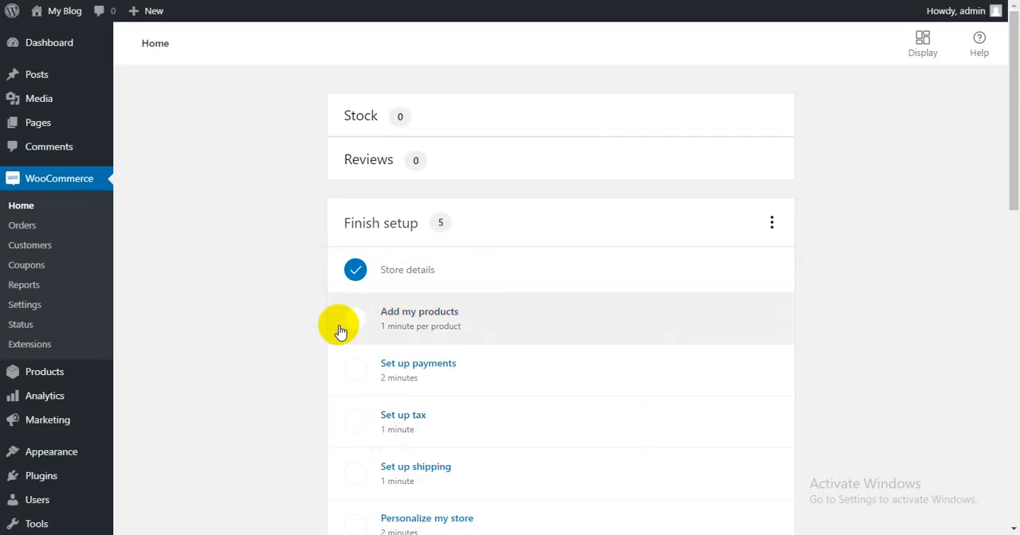
- Look through the WooCommerce home page, including the remaining setup tasks, the stats overview and the inbox notes
scroll(351, 319, "down", 9)
scroll(371, 358, "up", 5)
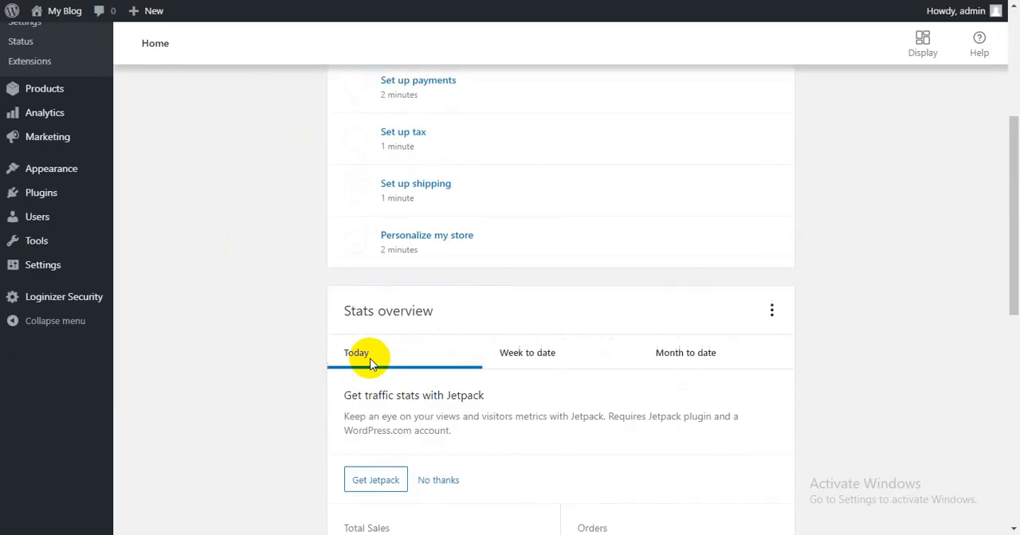
scroll(369, 362, "up", 4)
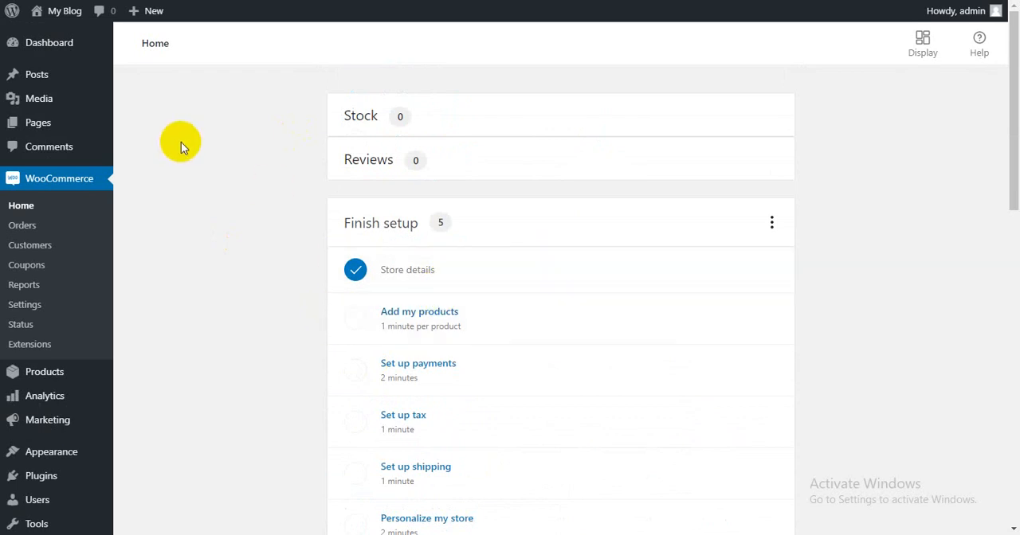
scroll(493, 331, "down", 3)
scroll(491, 350, "down", 10)
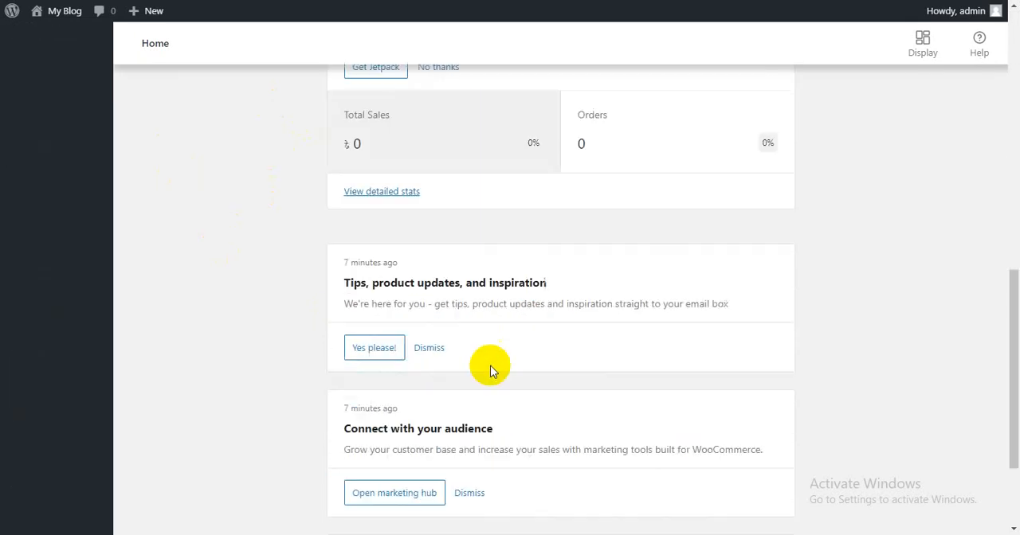
scroll(402, 373, "up", 13)
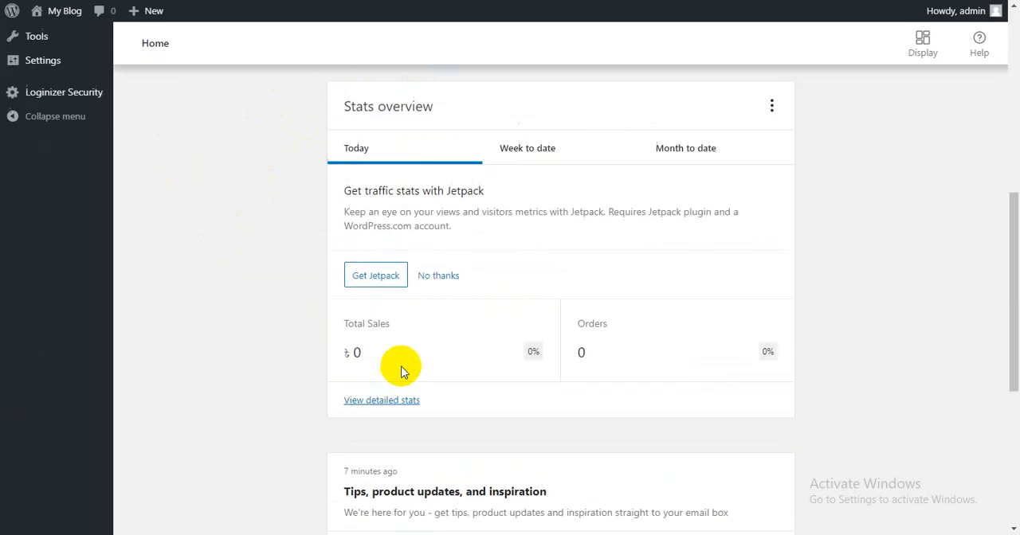